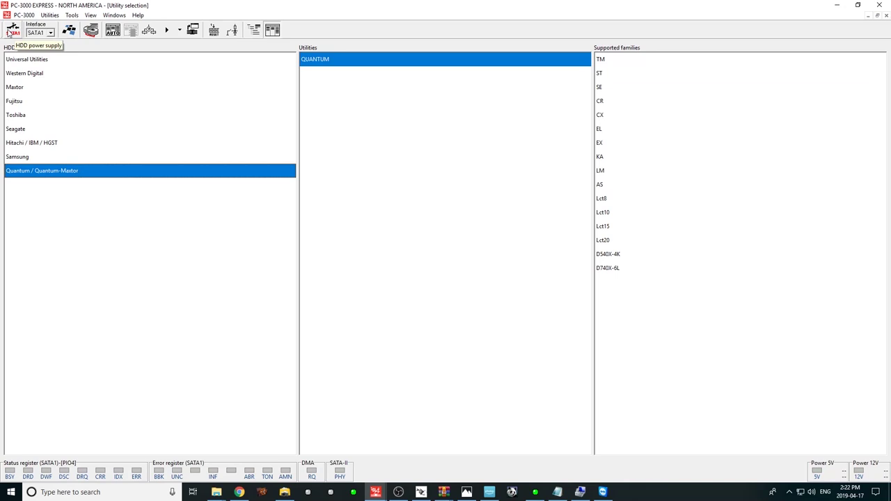
- Power on the drive on SATA1 and launch the Samsung Spin Point utility, continuing without a drive ID
left_click(7, 34)
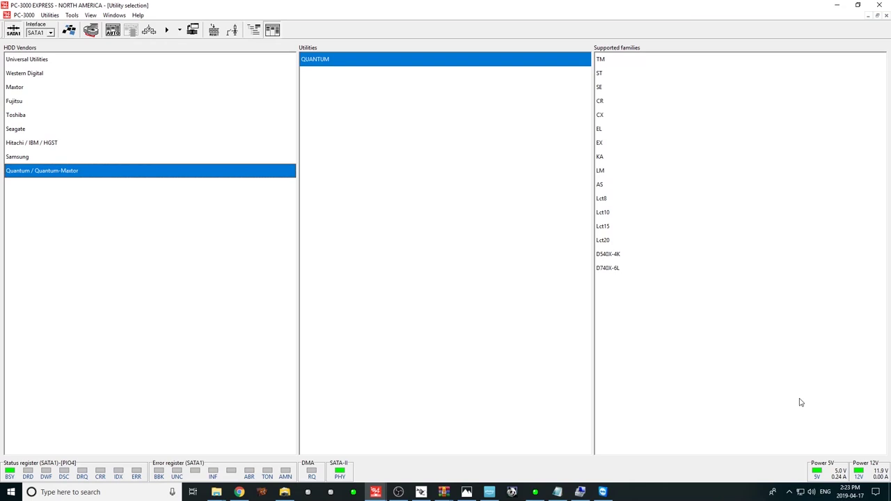
left_click(130, 129)
left_click(359, 76)
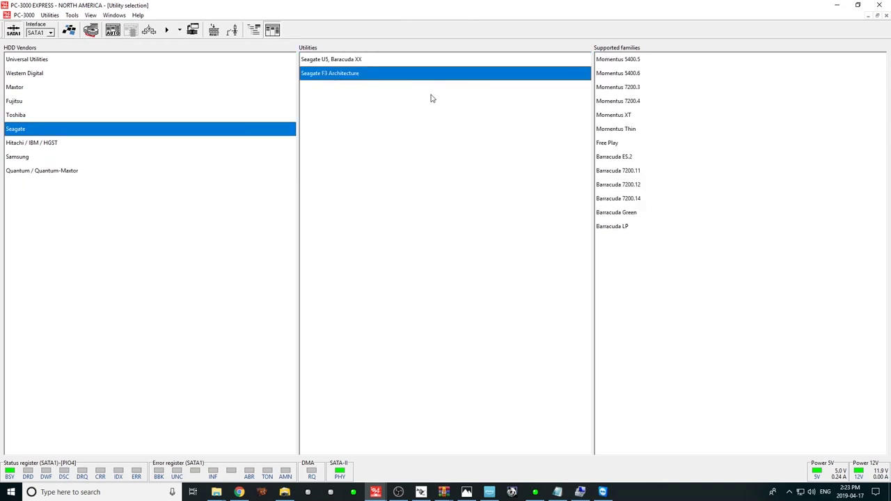
left_click(42, 148)
left_click(40, 169)
left_click(39, 158)
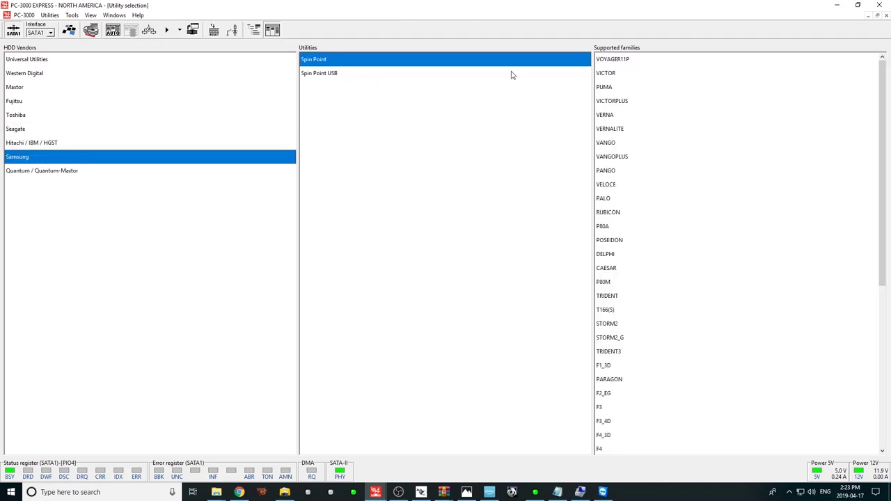
left_click(167, 31)
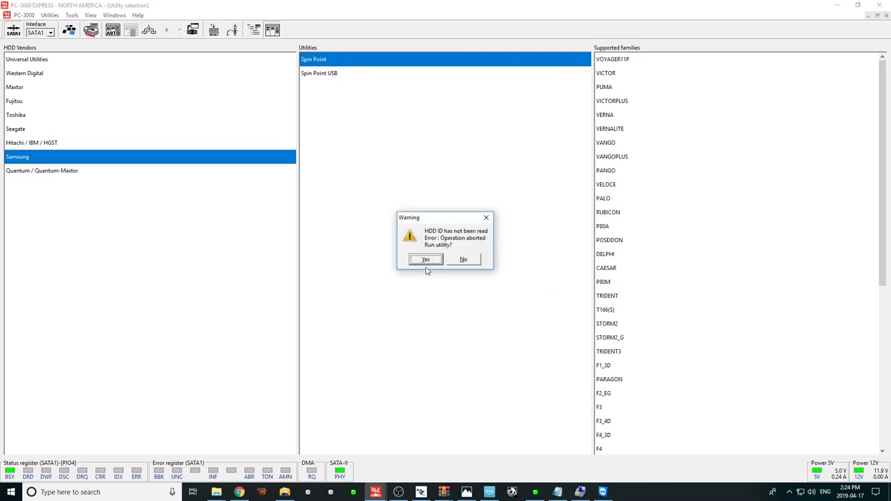
left_click(424, 261)
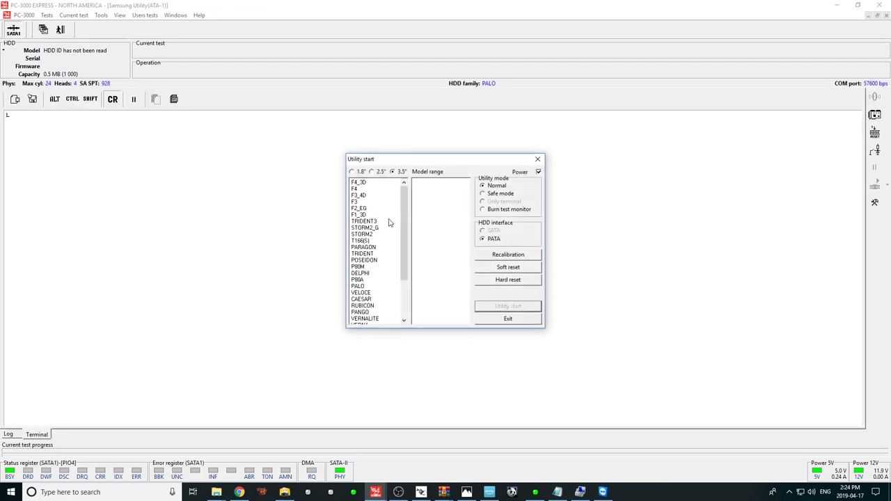
- Start the utility for the 3.5" F3 family, model HD103SJ, in normal mode and cancel the stalled initialization
left_click(385, 203)
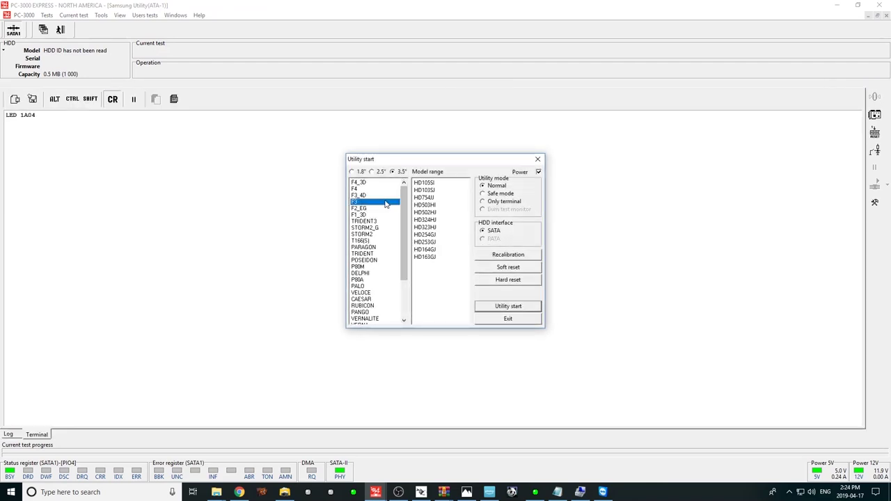
left_click(430, 190)
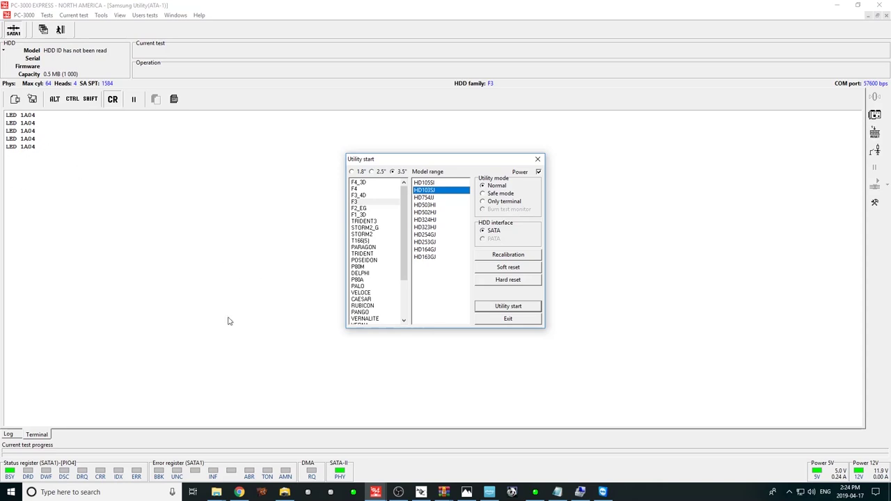
left_click(508, 309)
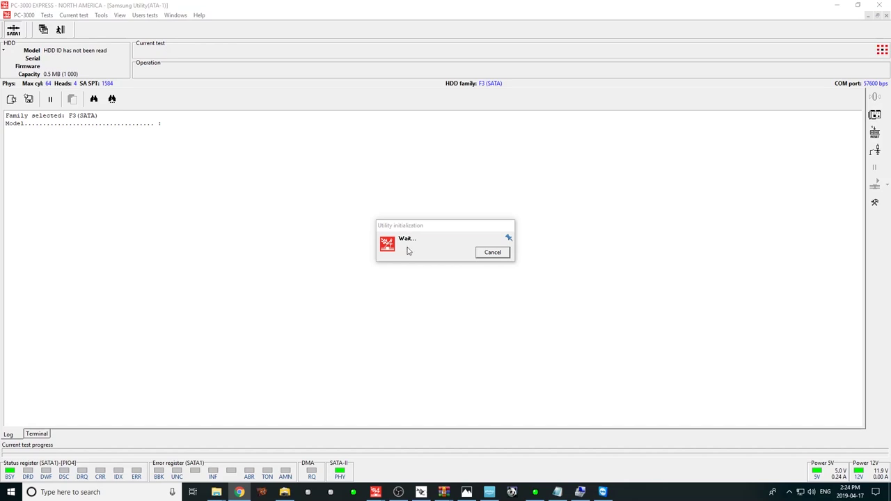
left_click(493, 252)
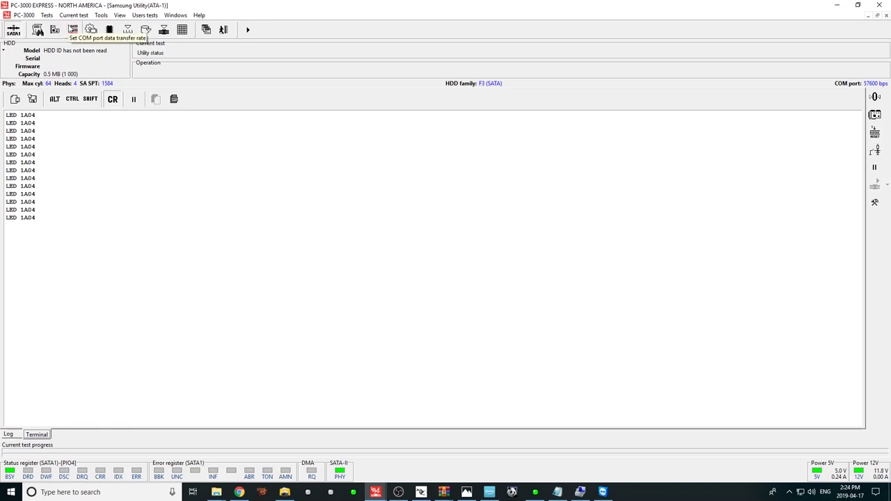
- Run the utility extension for unlocking the drive at the "LED 1Axx" error
left_click(101, 14)
mouse_move(111, 28)
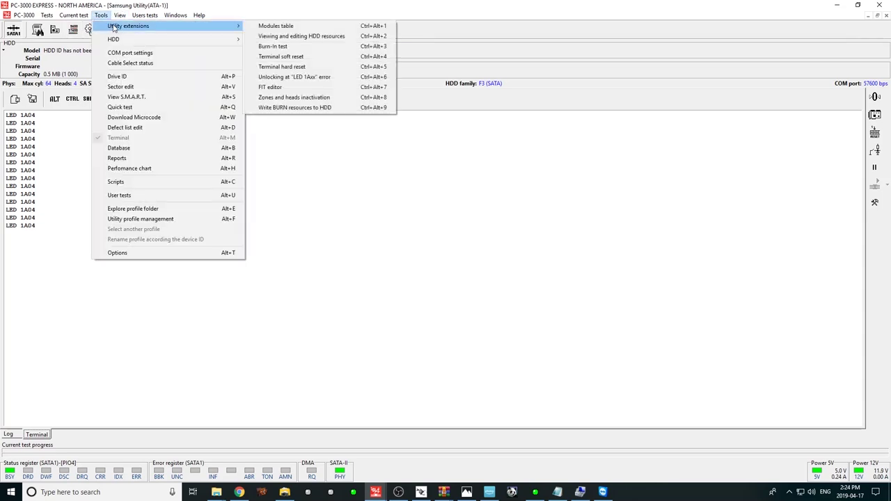
left_click(314, 78)
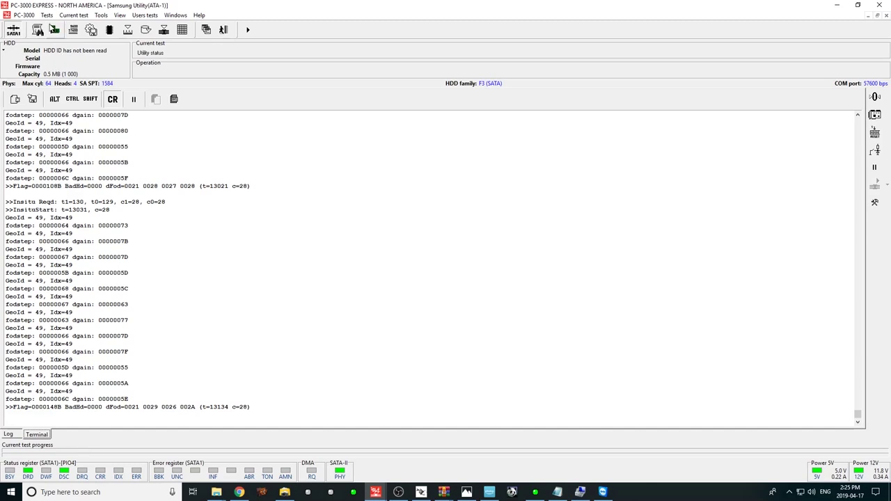
- Open LBA 0 in the sector editor and examine its closing signature bytes and boot record text
left_click(47, 14)
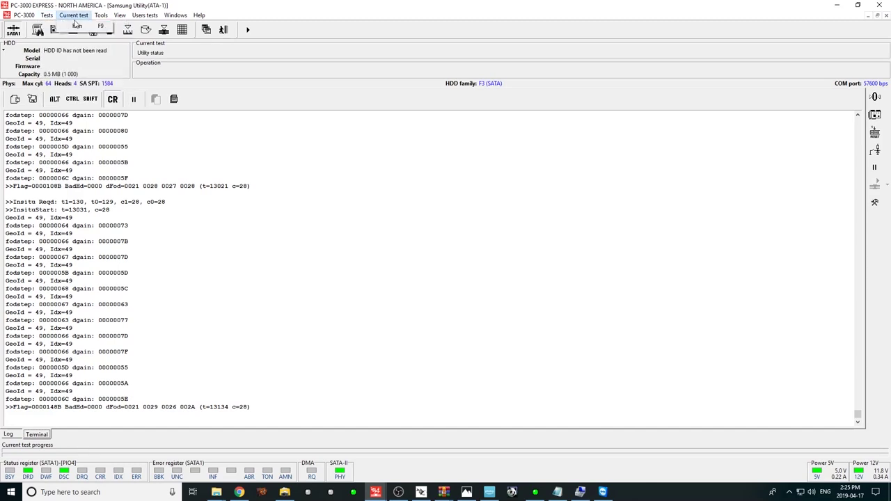
left_click(101, 14)
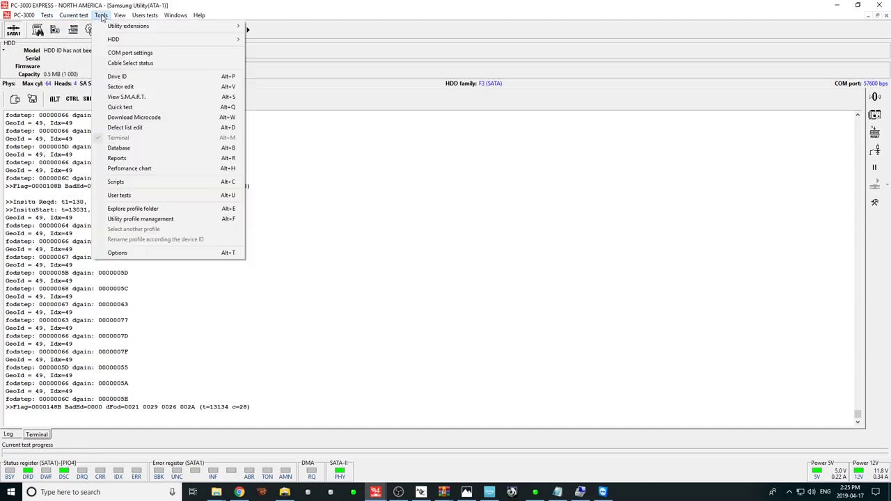
left_click(169, 86)
left_click(427, 252)
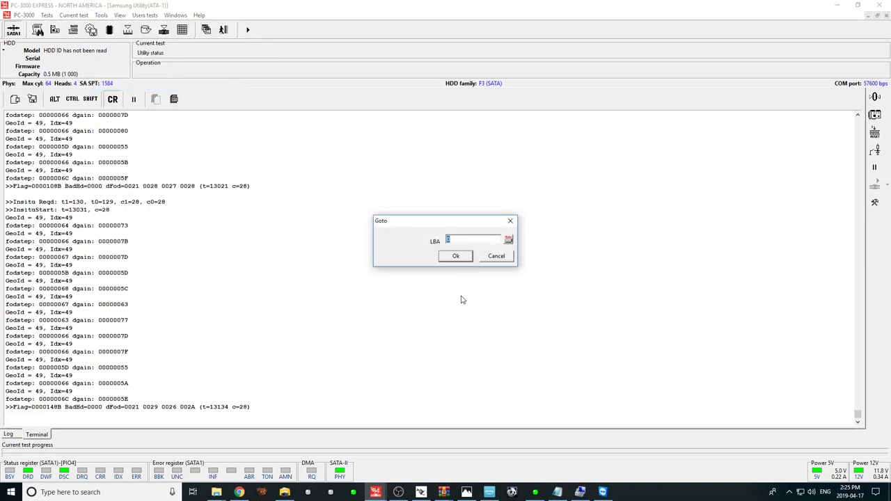
left_click(456, 255)
left_click_drag(214, 372, 224, 372)
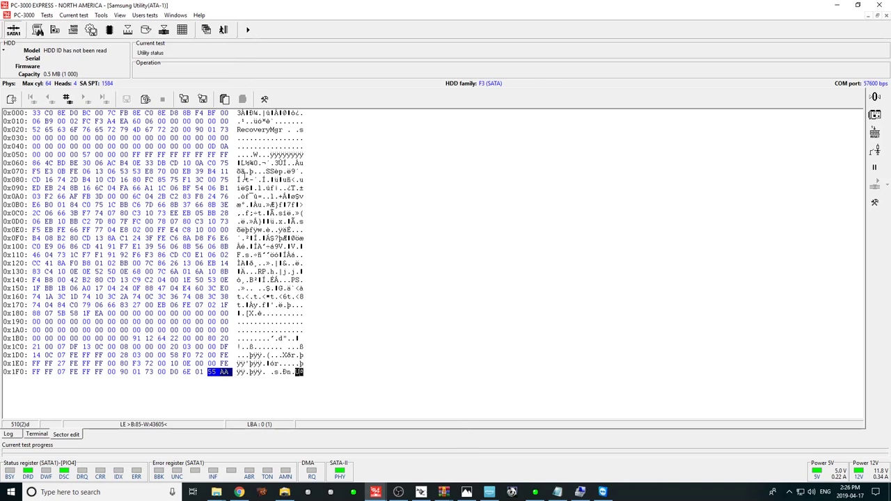
left_click_drag(249, 133, 245, 130)
left_click(250, 289)
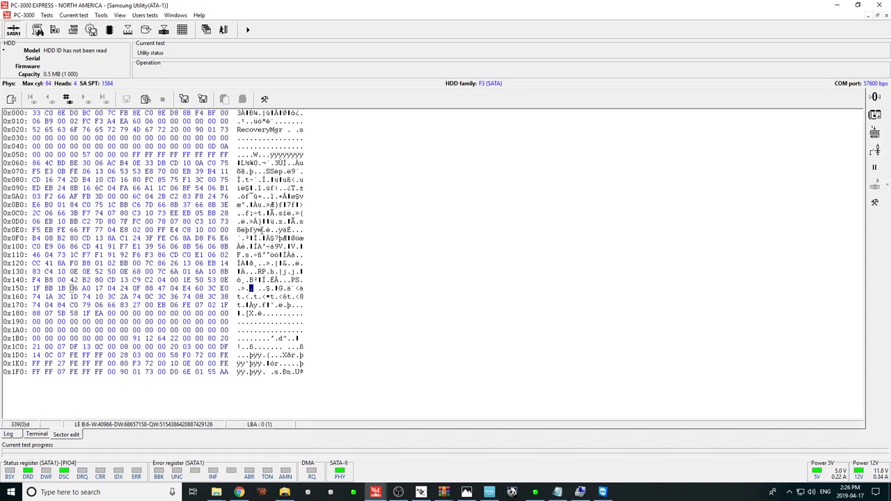
- Read the drive ID and examine the drive's last sector in the sector editor
left_click(8, 434)
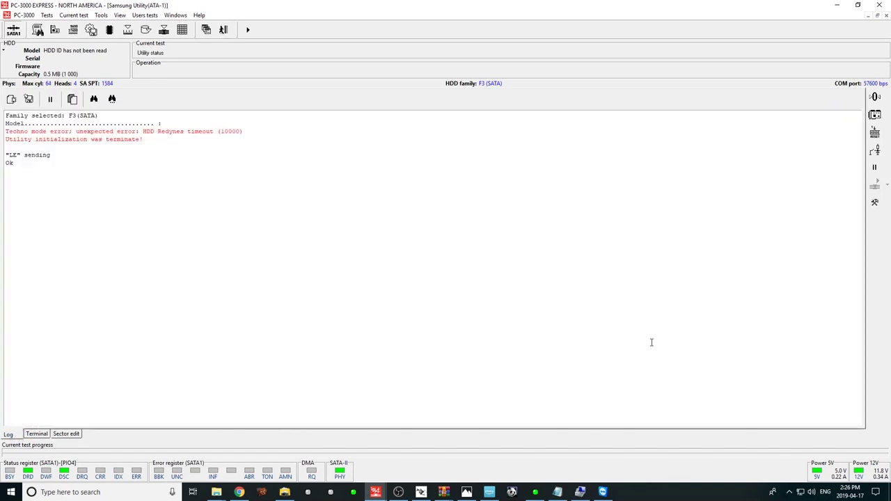
key("F2")
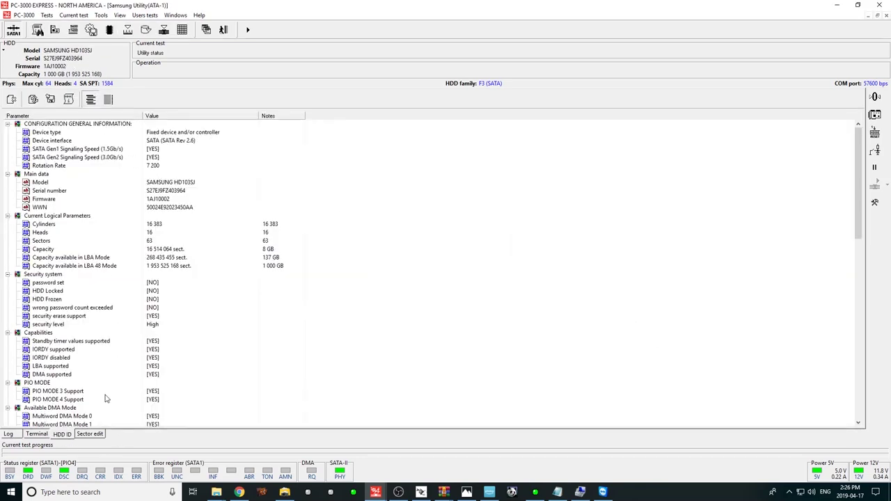
left_click(102, 434)
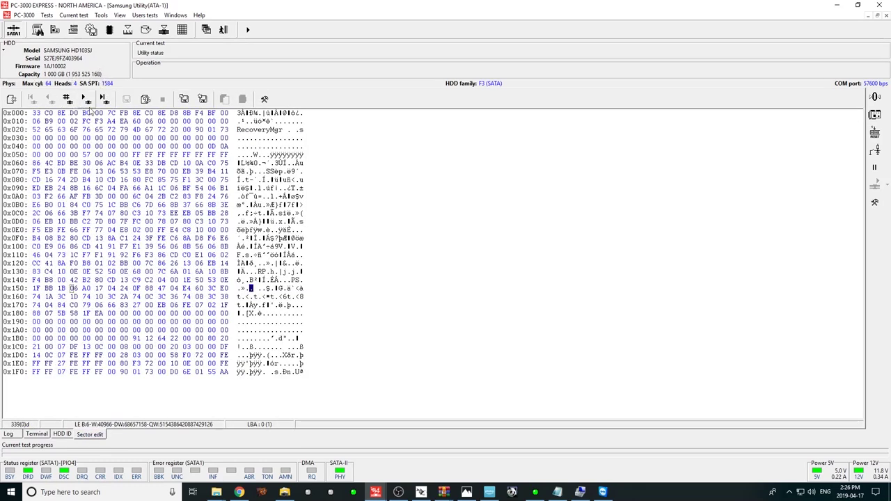
left_click(102, 99)
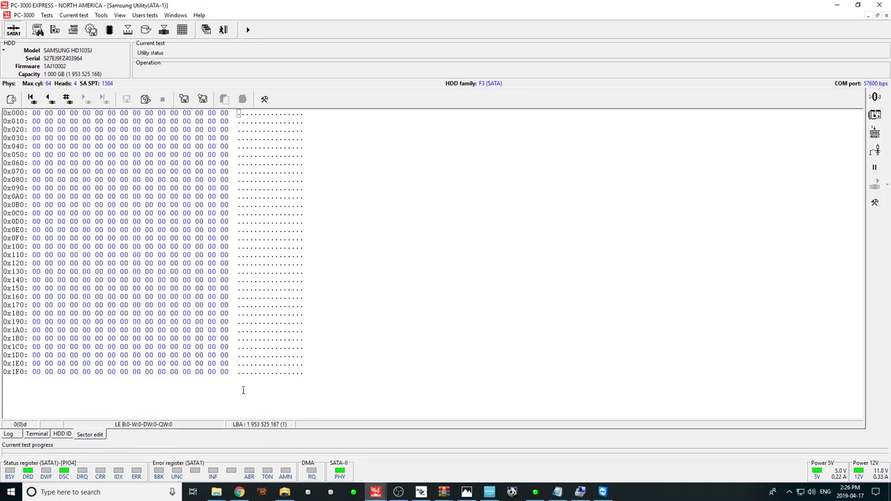
left_click_drag(231, 371, 185, 372)
left_click(424, 347)
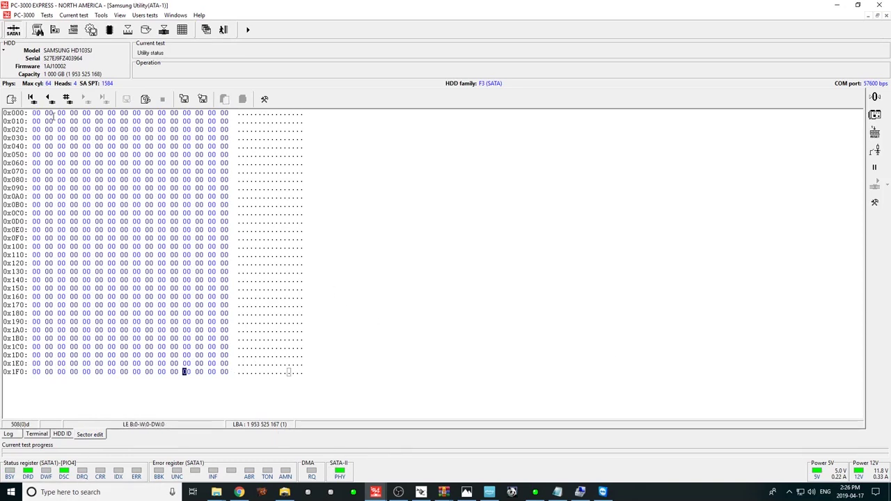
- Run the service area heads test on cylinder 62 for heads 0 to 3 with writing disabled, and stop it before completion
left_click(47, 15)
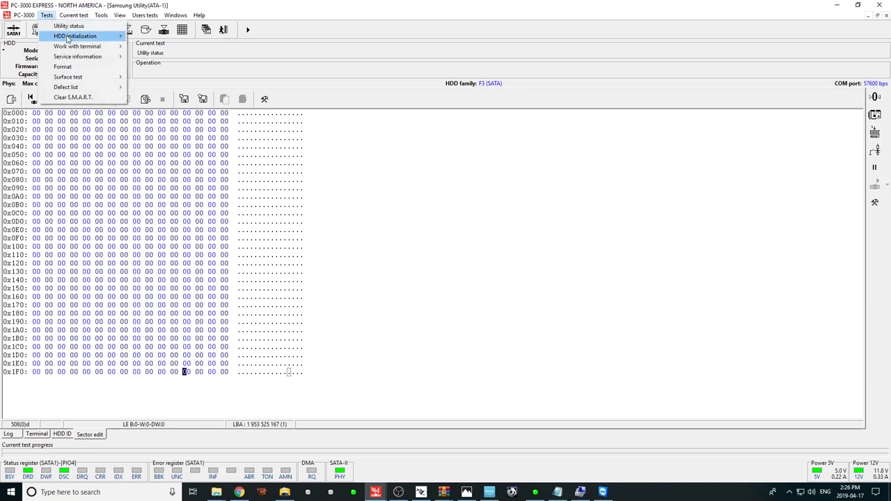
mouse_move(112, 59)
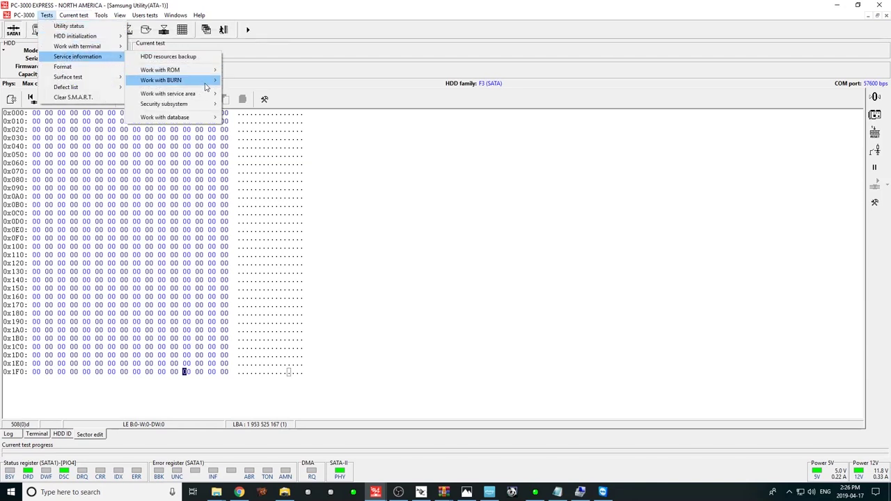
mouse_move(214, 94)
left_click(244, 93)
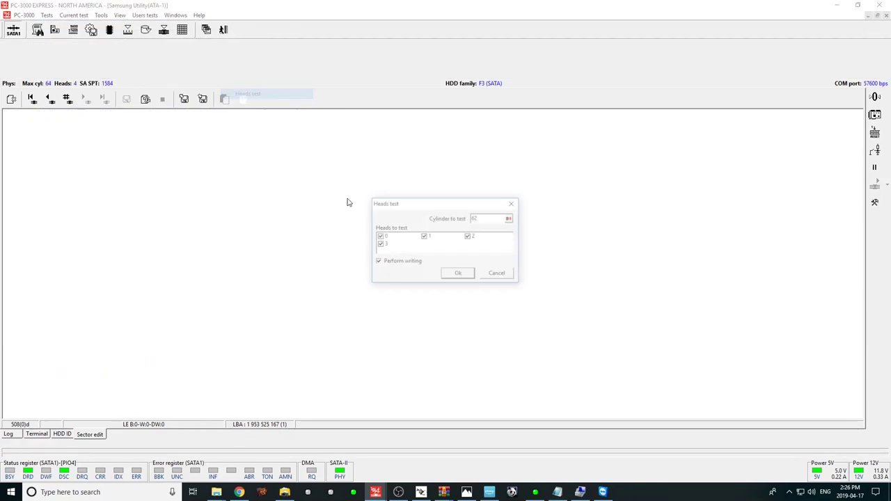
left_click(407, 263)
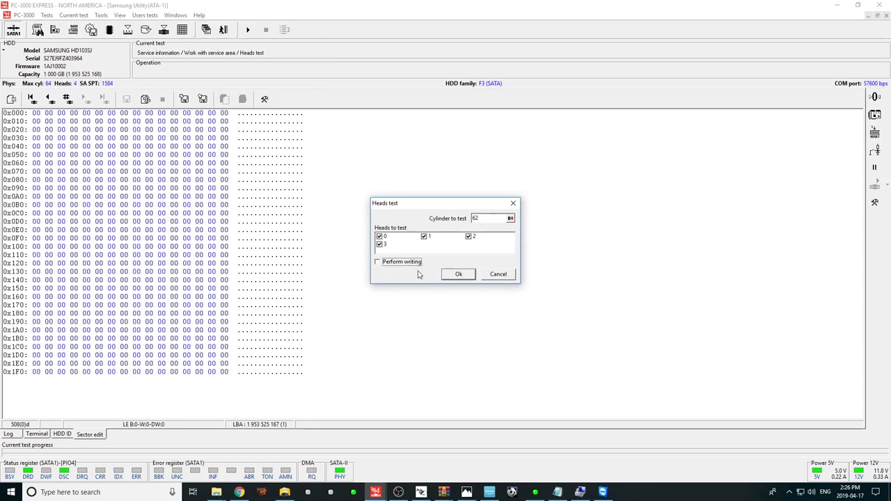
left_click(461, 276)
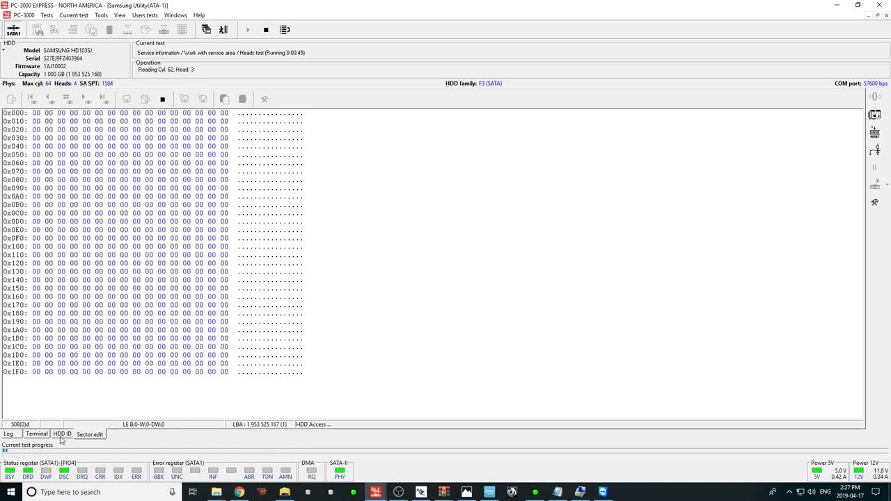
left_click(265, 29)
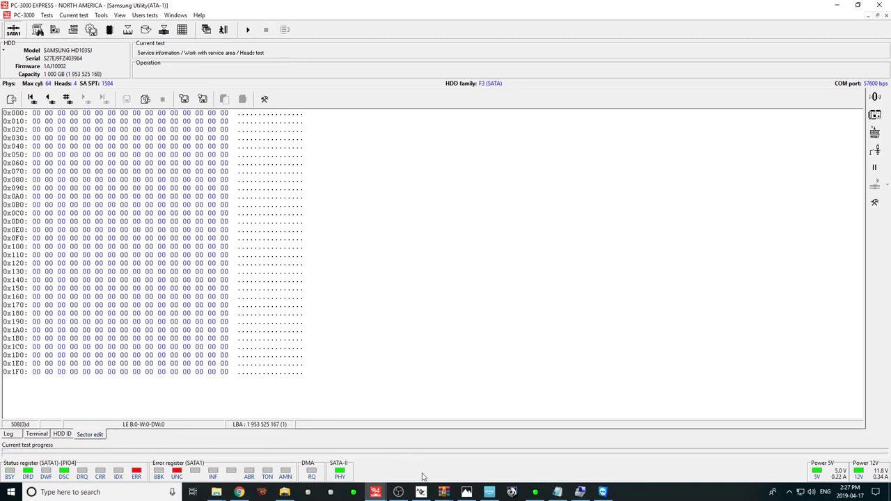
- Review the utility's log and terminal output for the heads test
mouse_move(440, 496)
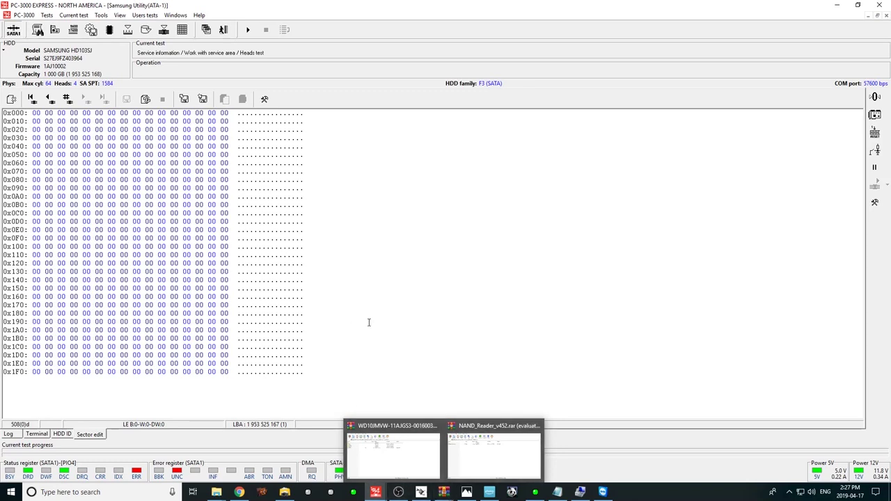
left_click(36, 434)
left_click(8, 434)
left_click(37, 434)
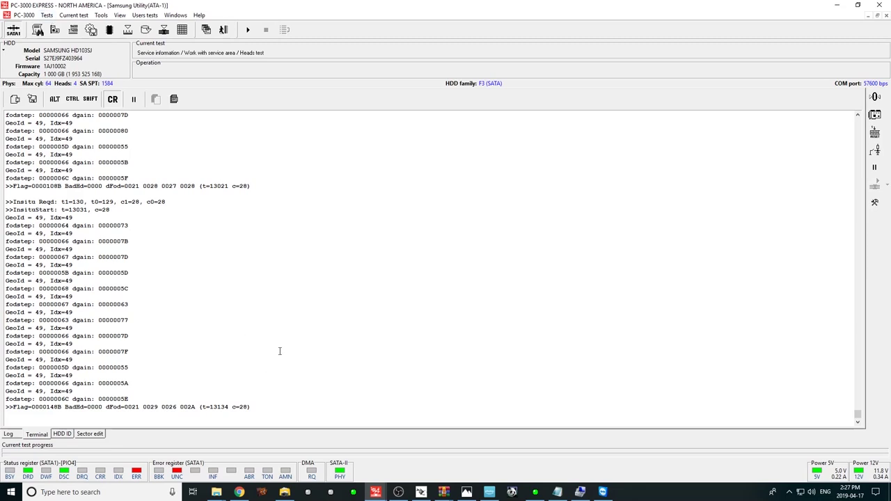
- Open the modules table and try to start a check of the service area modules
left_click(101, 15)
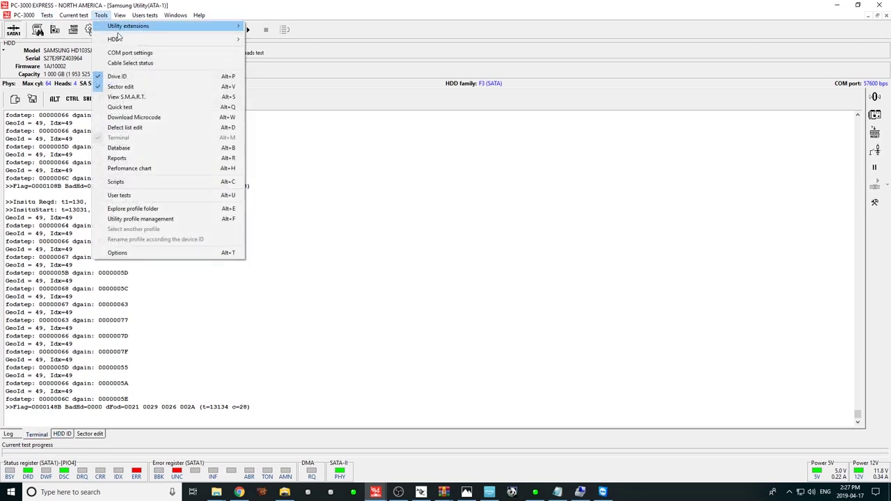
mouse_move(223, 27)
left_click(276, 26)
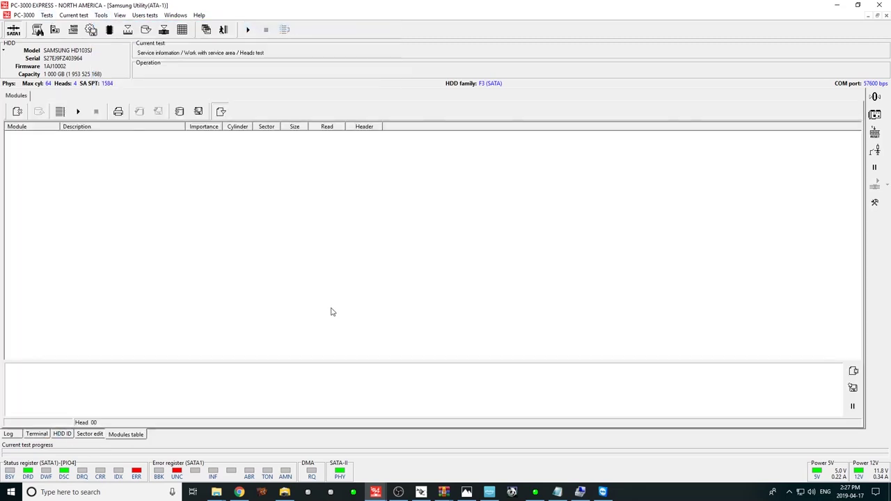
left_click(79, 112)
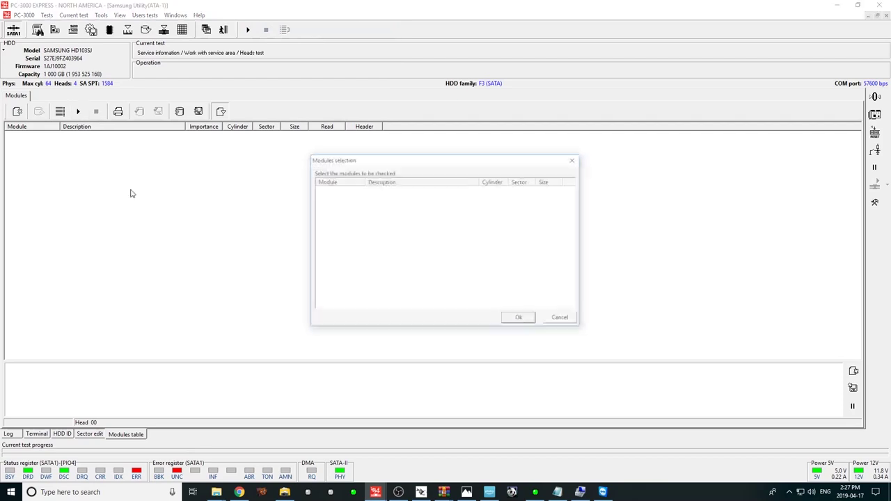
left_click(567, 320)
- Exit the Samsung utility and restart it for the F3 family in normal mode over SATA
left_click(128, 30)
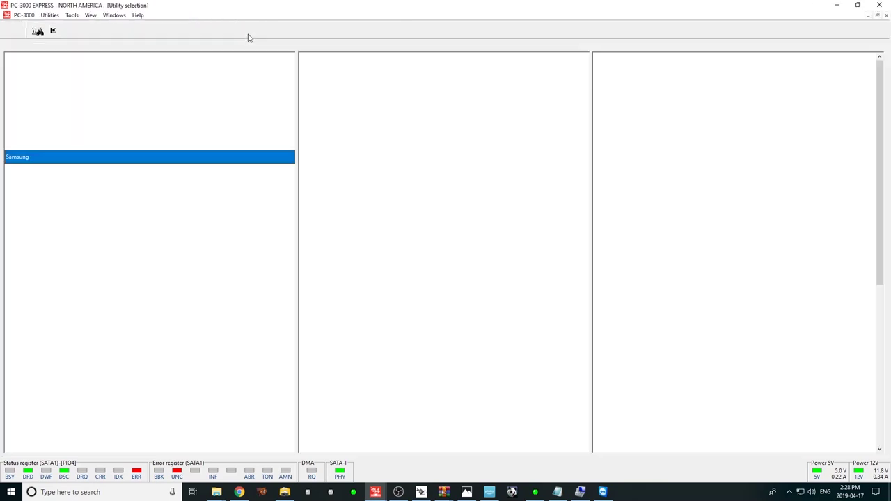
left_click(168, 30)
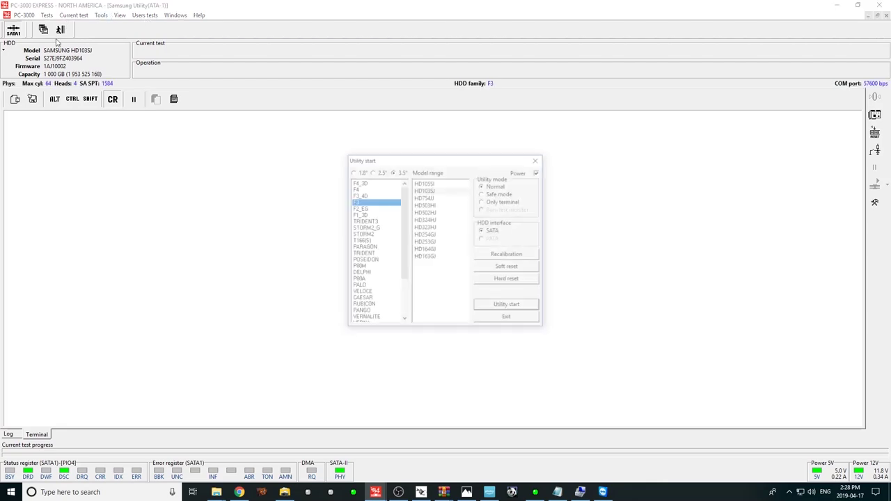
left_click(506, 305)
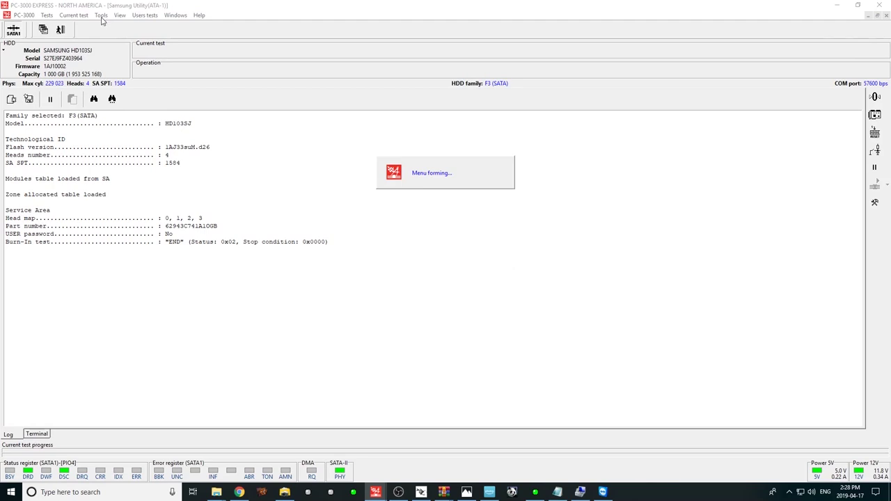
- Open the modules table and run the check on the service area modules
left_click(105, 17)
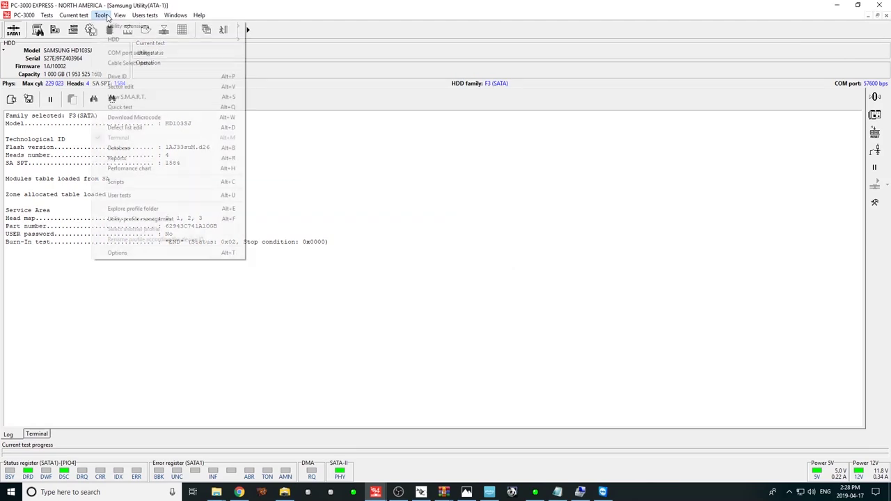
left_click(104, 17)
mouse_move(117, 27)
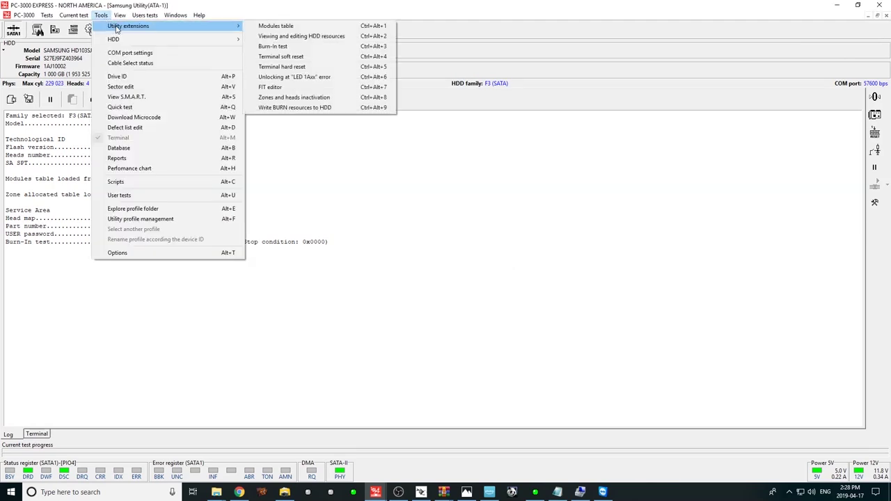
left_click(325, 28)
left_click(78, 112)
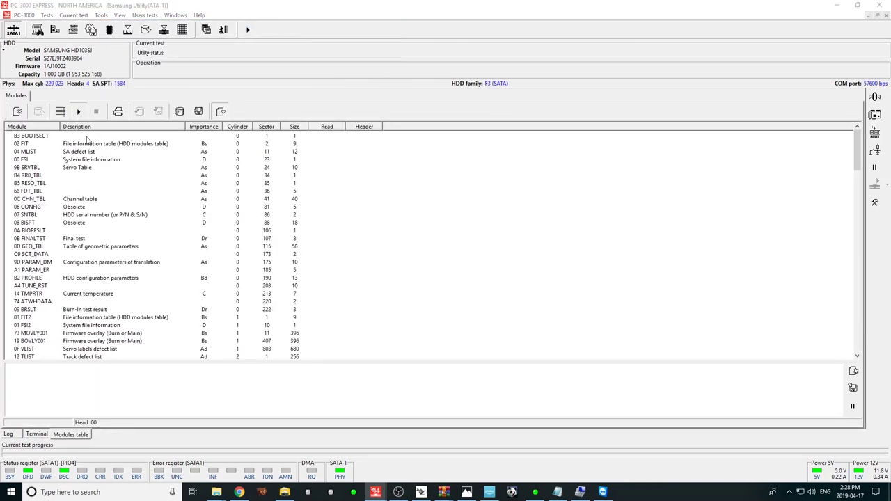
left_click(521, 320)
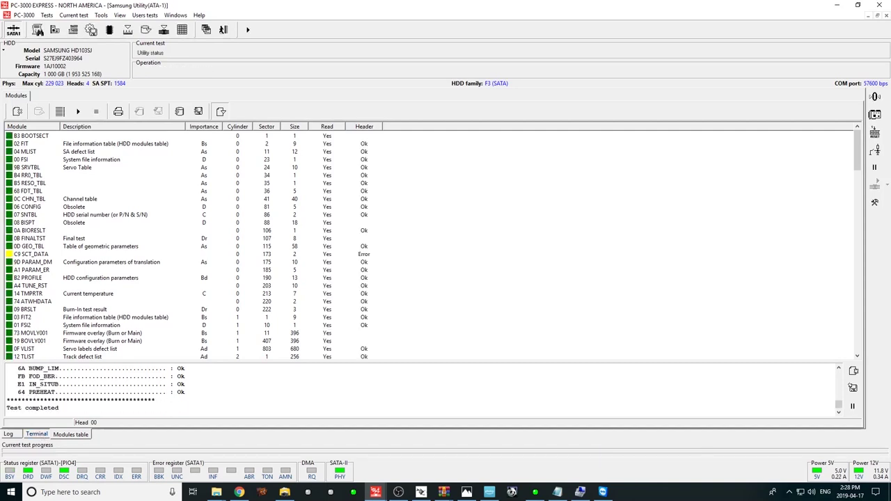
- Look through the checked modules and select module 13 ALIST (Auto reassign list)
left_click(138, 279)
scroll(138, 281, "down", 5)
left_click(70, 248)
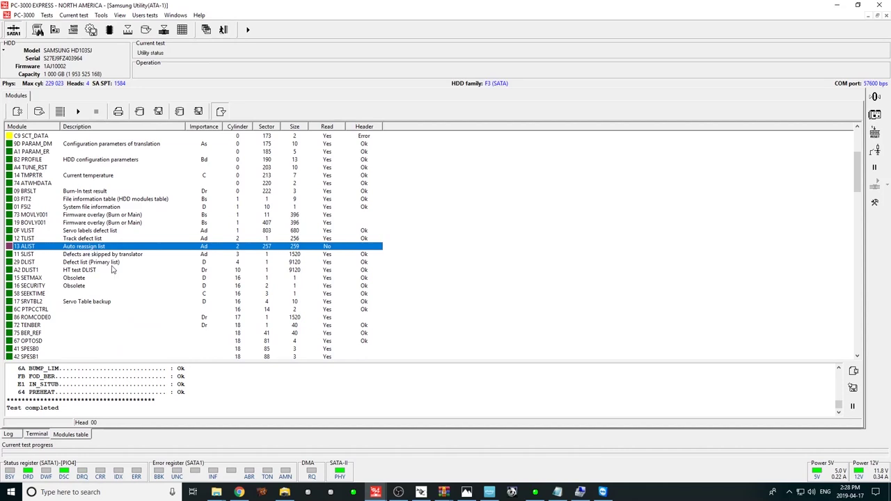
- Set the drive's reading parameters in the utility status to retry count 0x02 with read look ahead disabled and ECC on
left_click(47, 15)
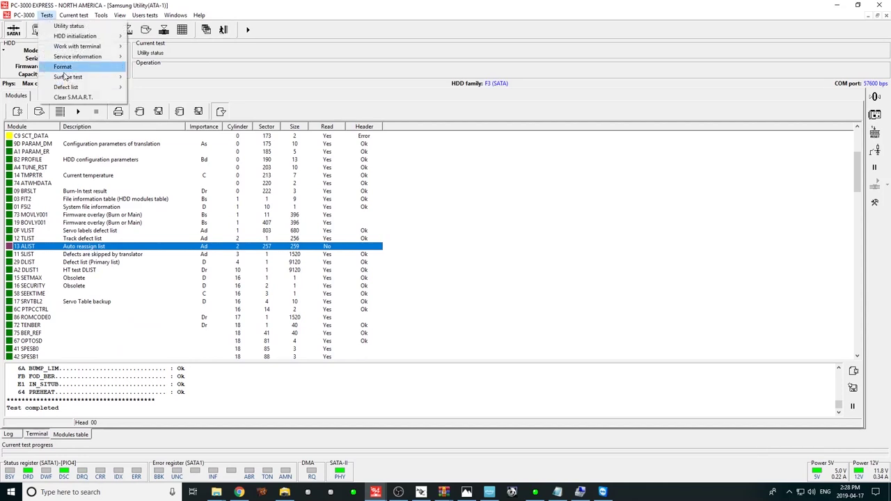
mouse_move(96, 58)
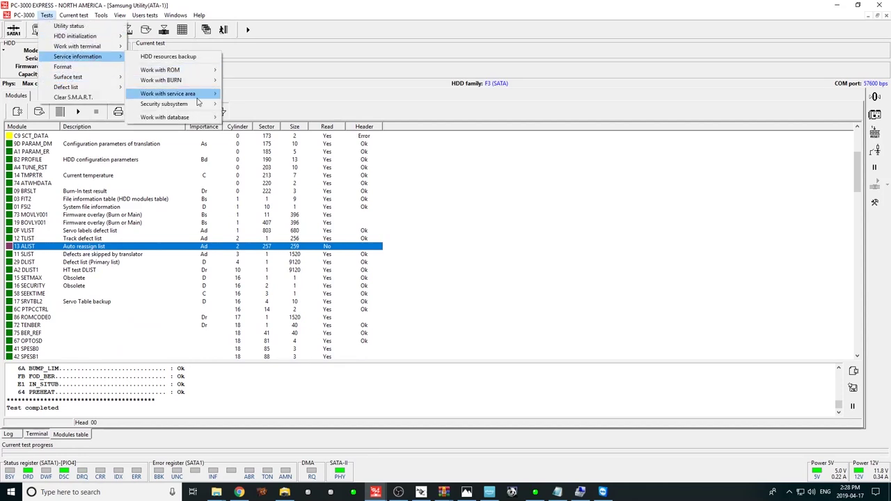
left_click(70, 26)
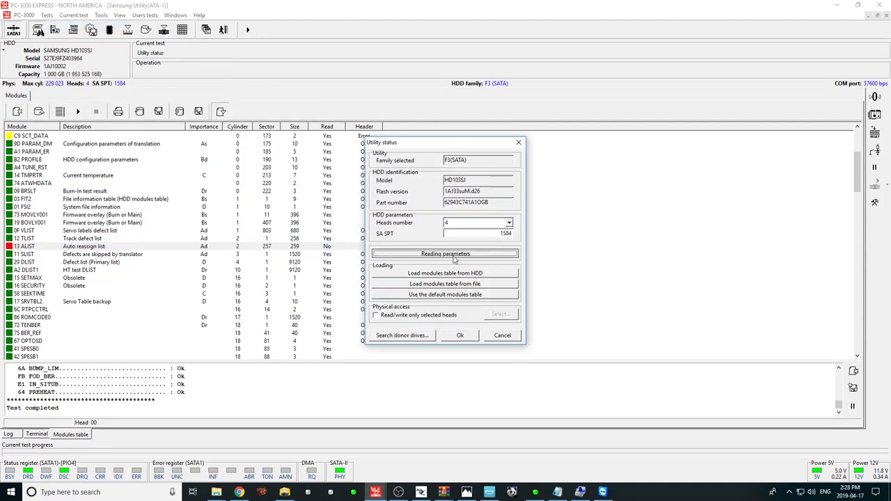
left_click(454, 254)
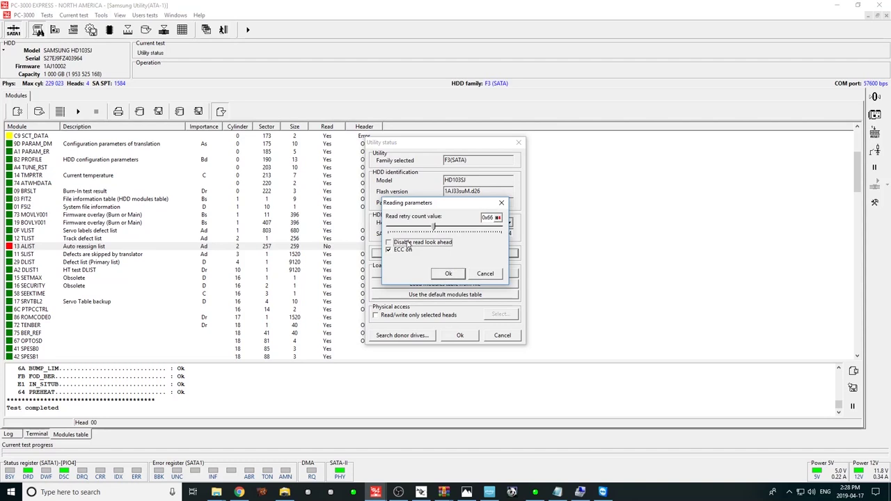
left_click_drag(433, 228, 388, 238)
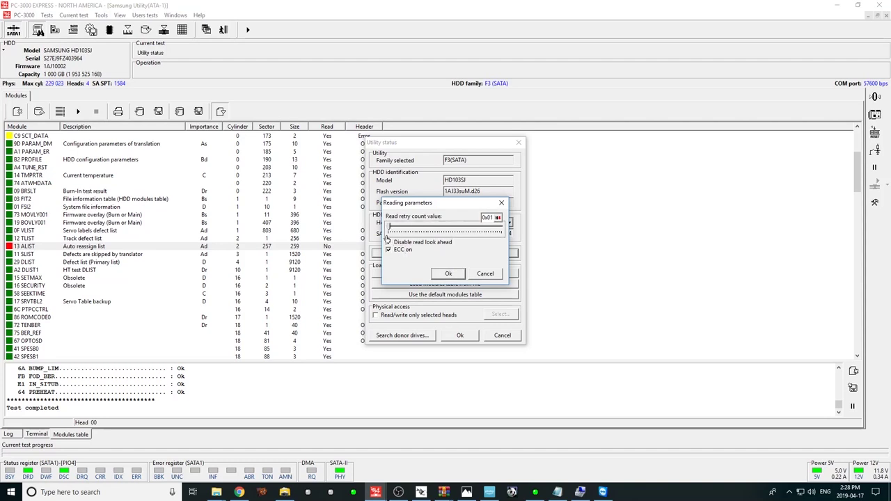
left_click(449, 274)
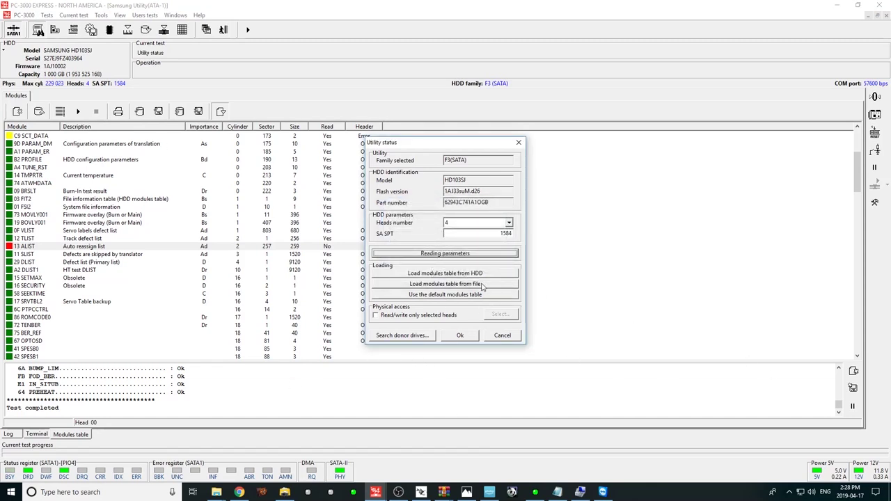
left_click(460, 336)
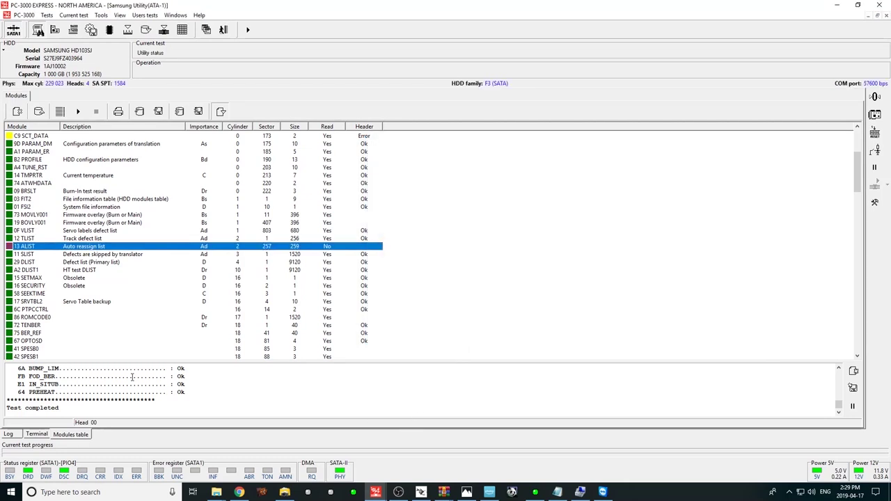
- Reopen the utility status and verify the drive's reading parameters without changing them
left_click(47, 15)
mouse_move(56, 36)
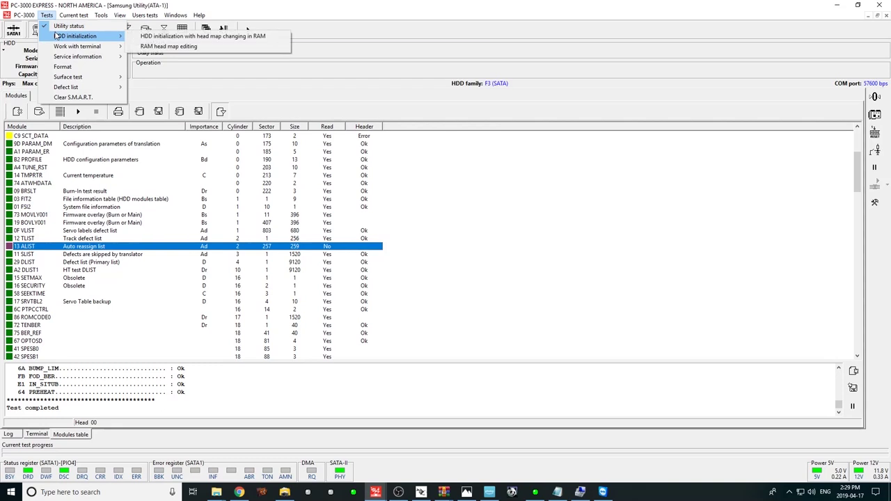
left_click(67, 26)
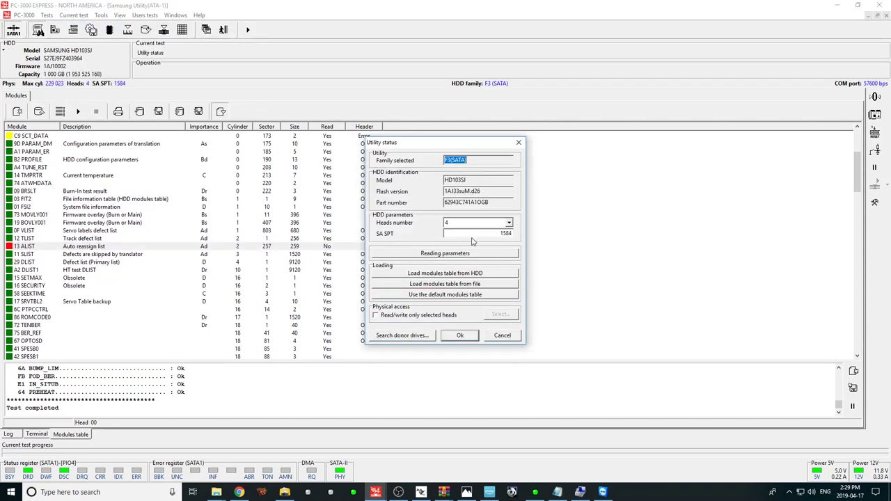
left_click(451, 255)
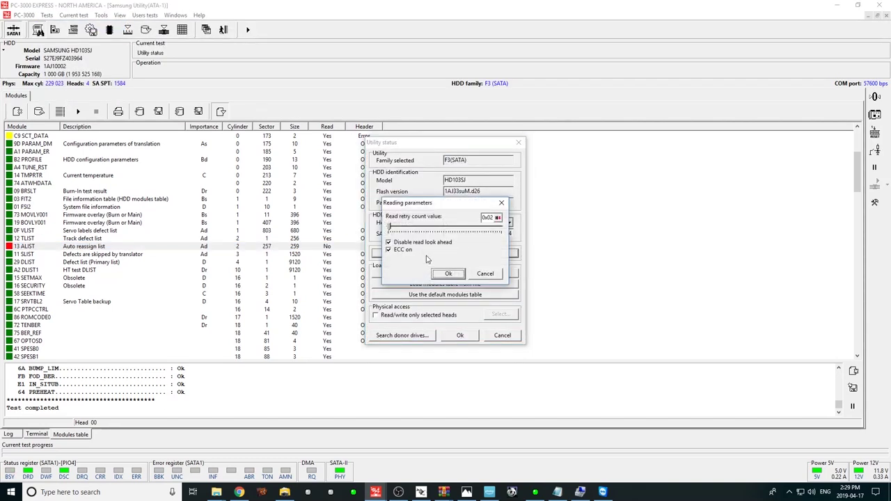
left_click(492, 276)
left_click(460, 335)
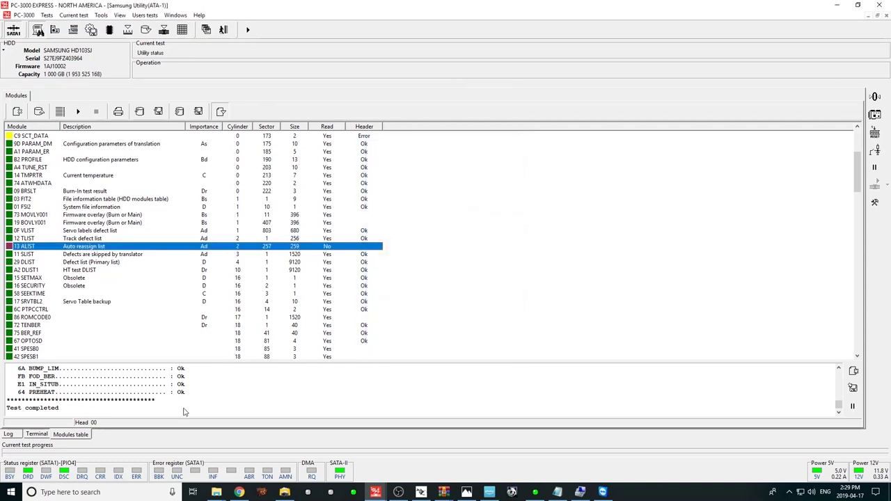
- Clear the ALIST by the ALIST initialization command and review the log
left_click(46, 15)
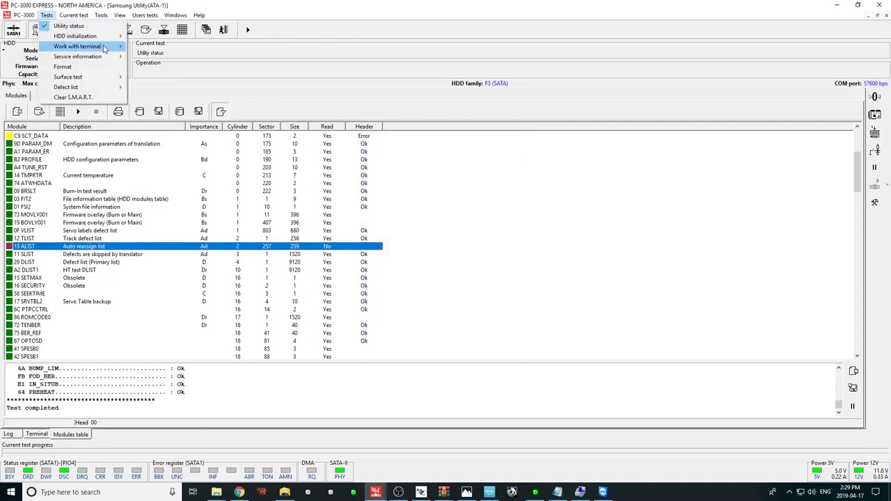
mouse_move(104, 49)
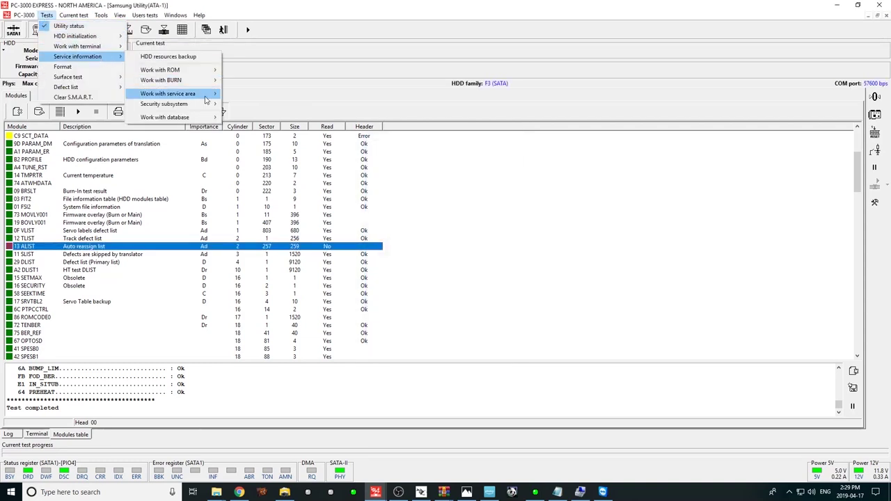
mouse_move(206, 105)
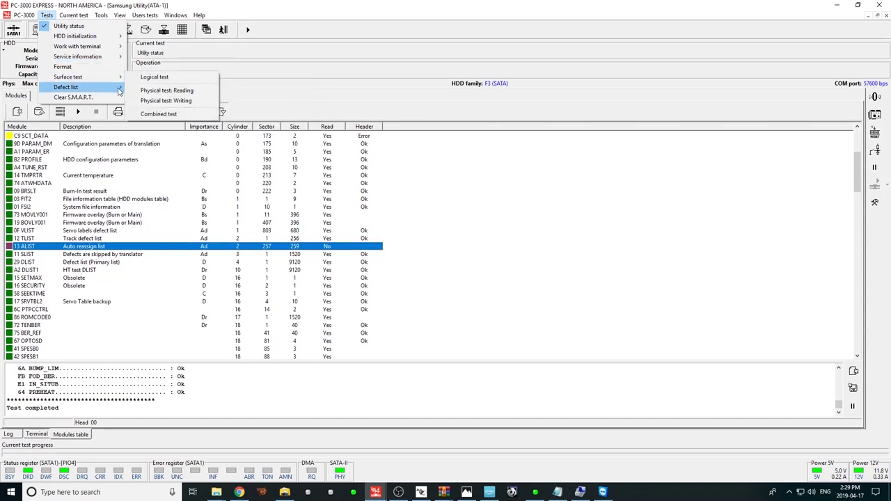
mouse_move(119, 89)
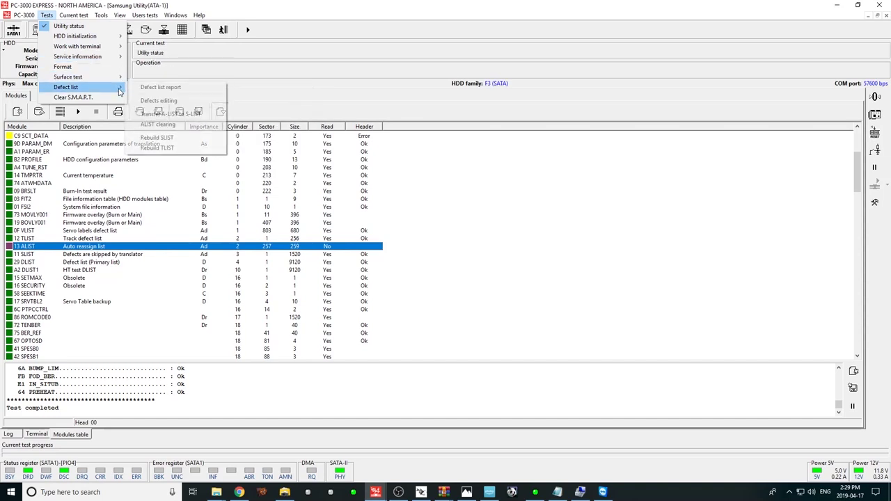
left_click(193, 126)
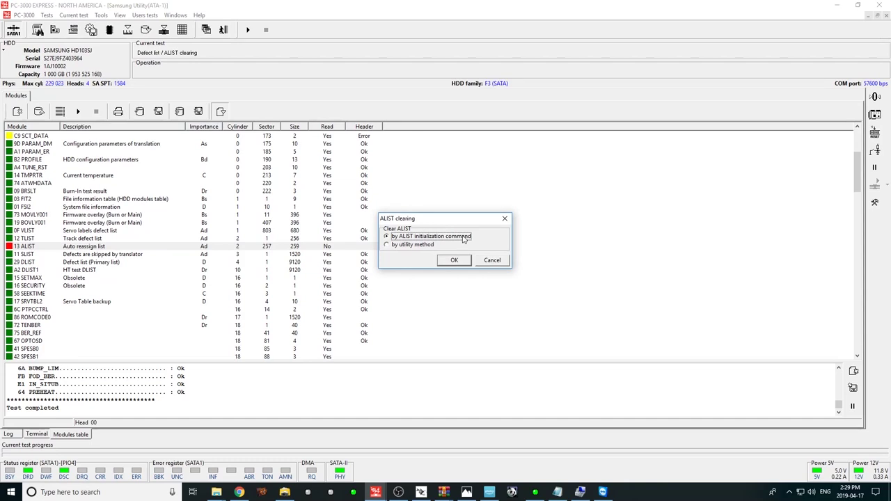
left_click(468, 261)
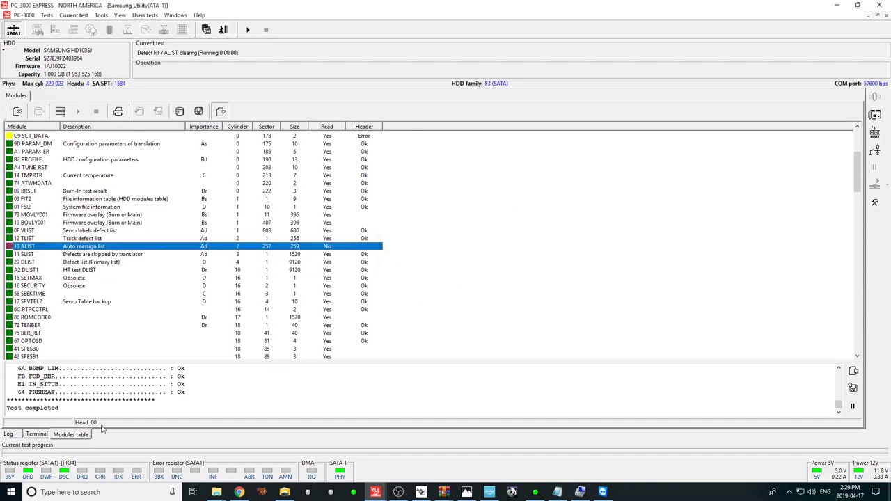
left_click(10, 436)
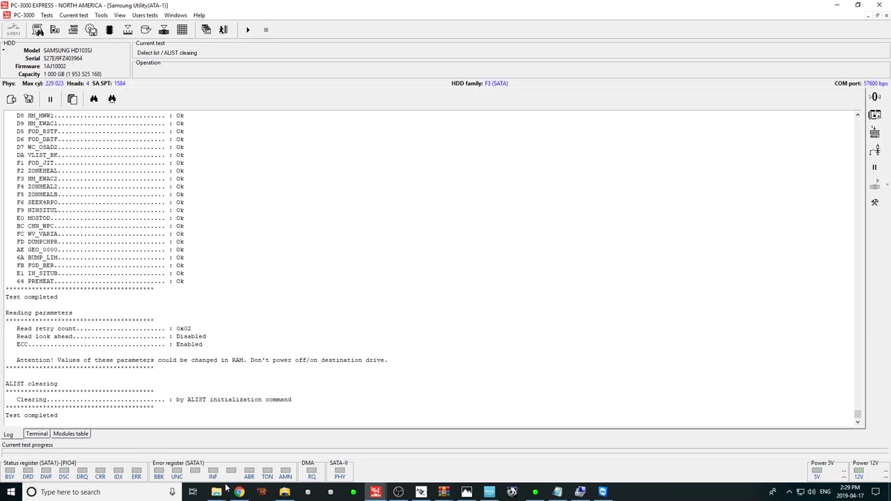
mouse_move(224, 487)
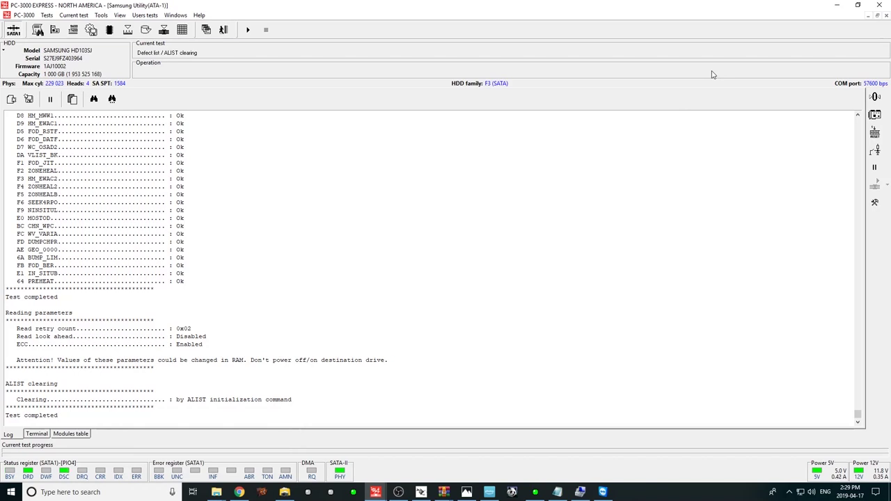
left_click(101, 14)
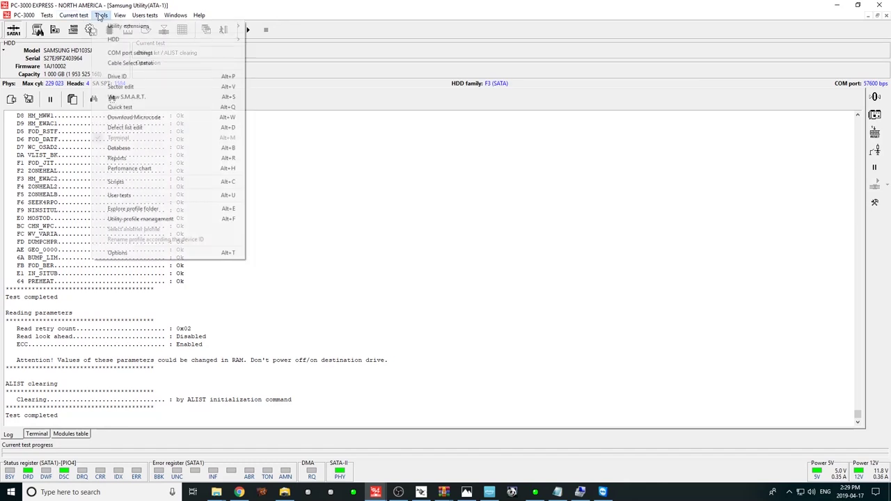
mouse_move(110, 31)
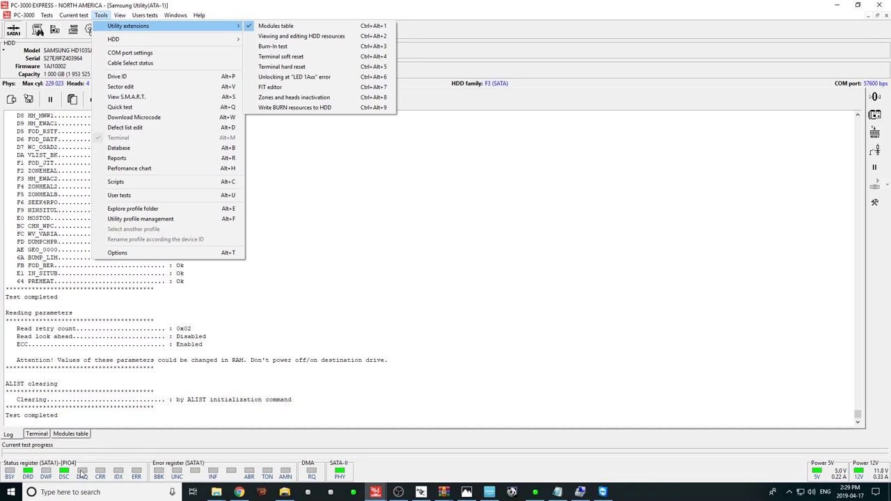
left_click(127, 458)
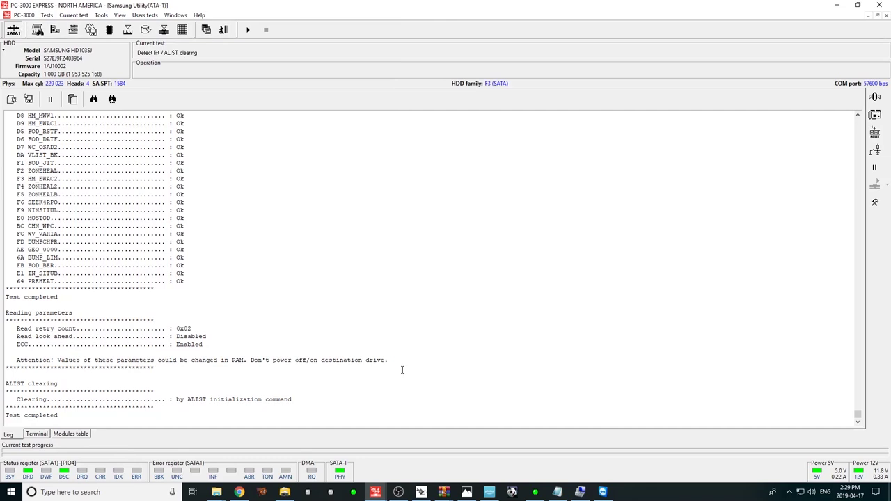
- Open the sector editor at LBA 0 to examine the sector, and go on to the drive's last sector
left_click(101, 15)
left_click(129, 94)
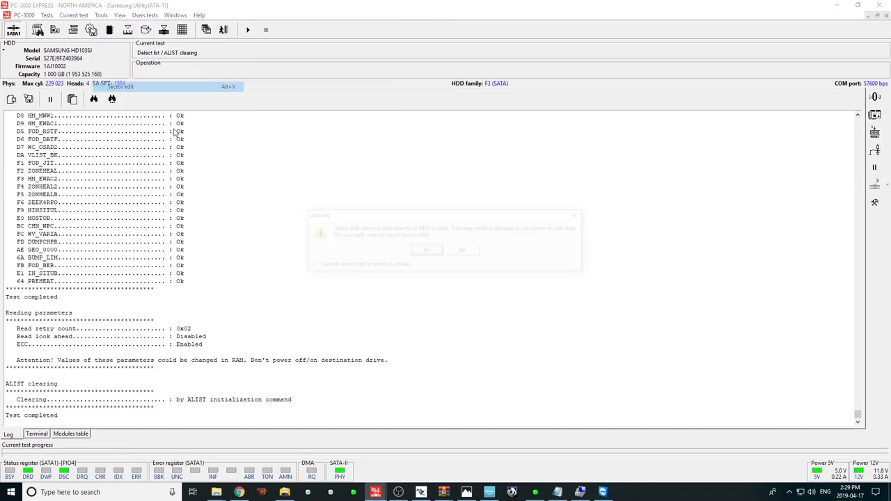
left_click(425, 251)
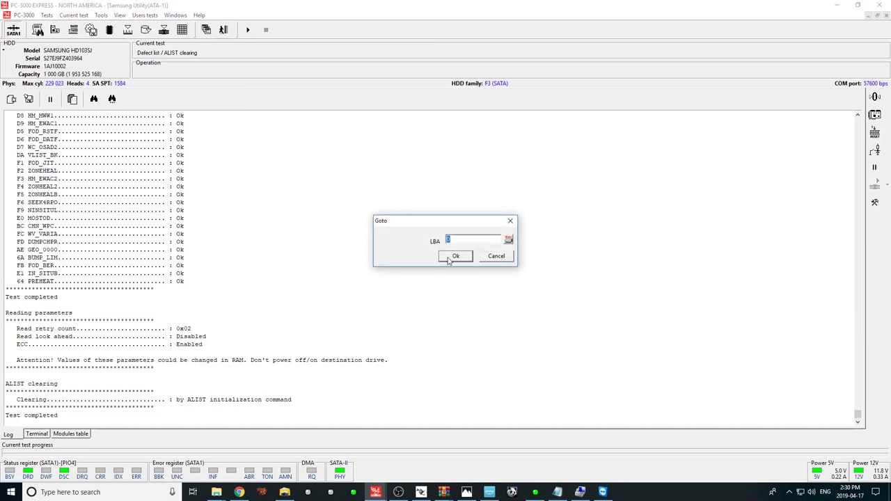
left_click(450, 256)
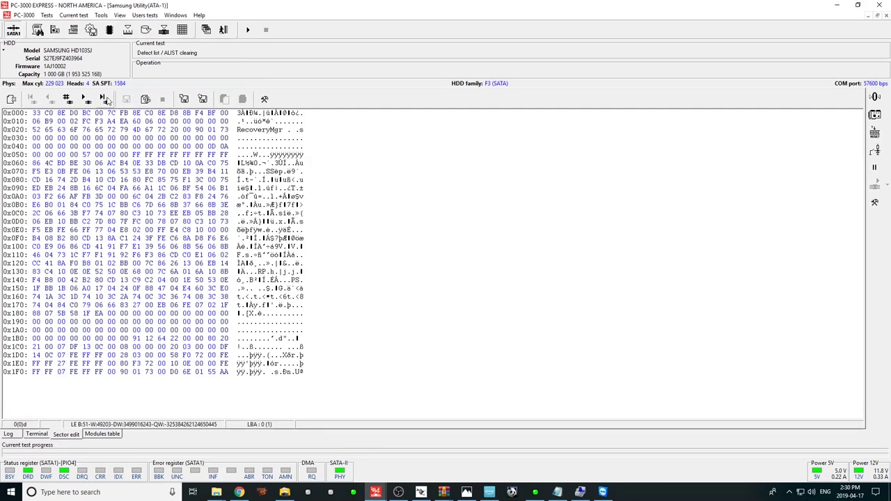
left_click(102, 98)
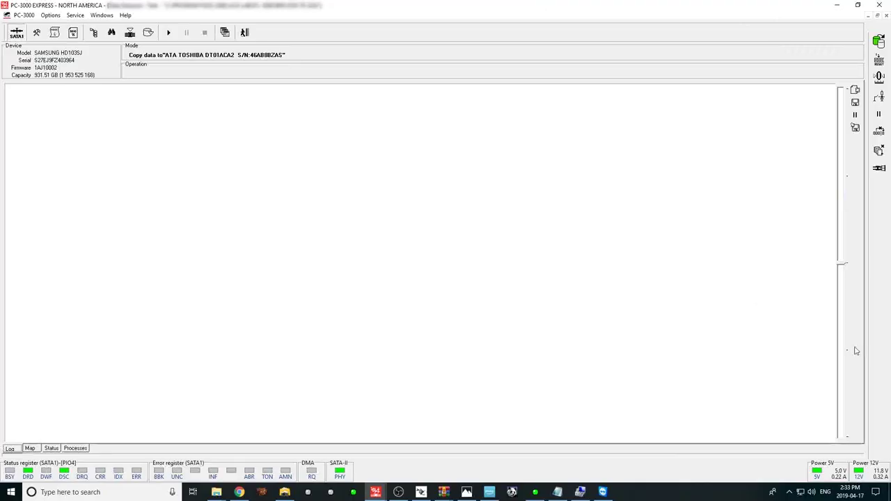
left_click(878, 168)
left_click(851, 184)
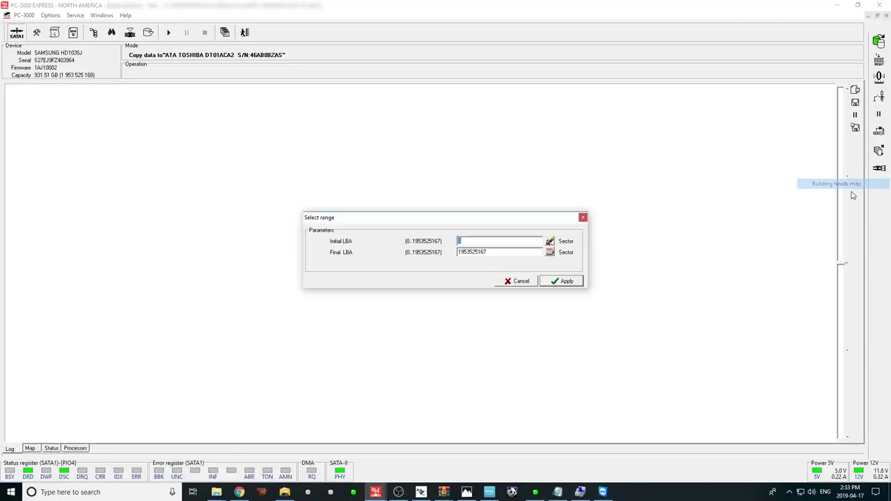
left_click(570, 281)
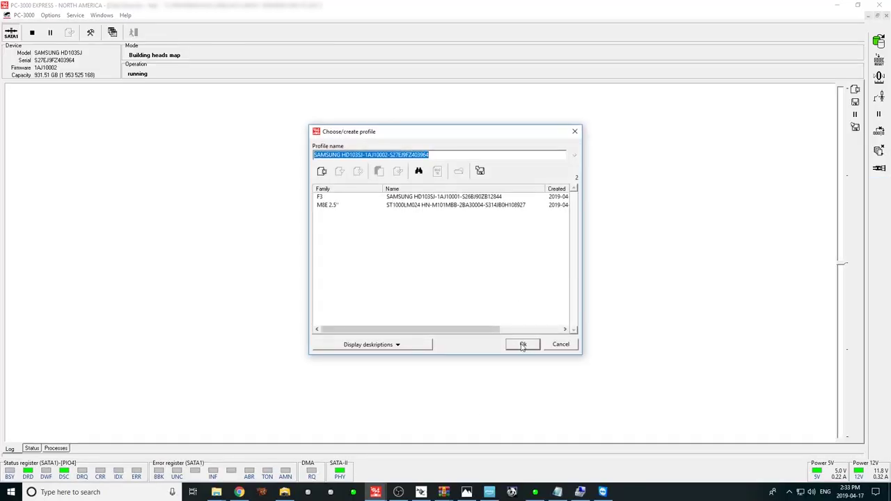
left_click(523, 346)
left_click(489, 313)
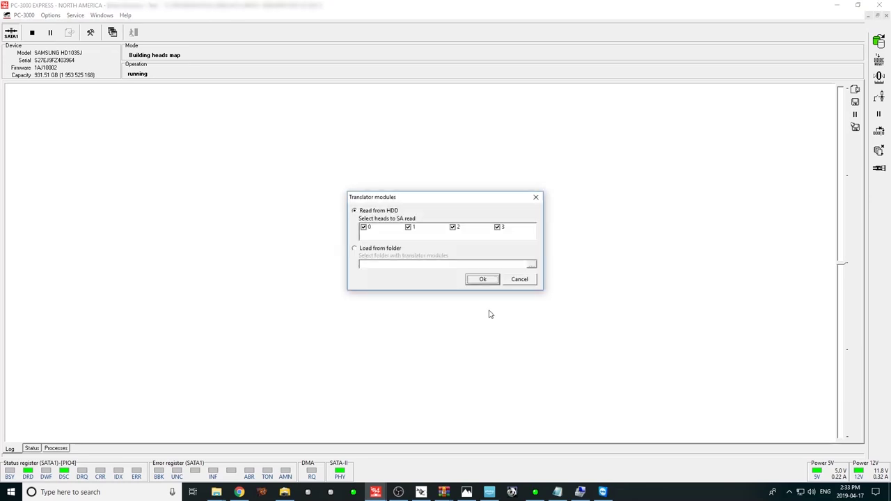
left_click(482, 279)
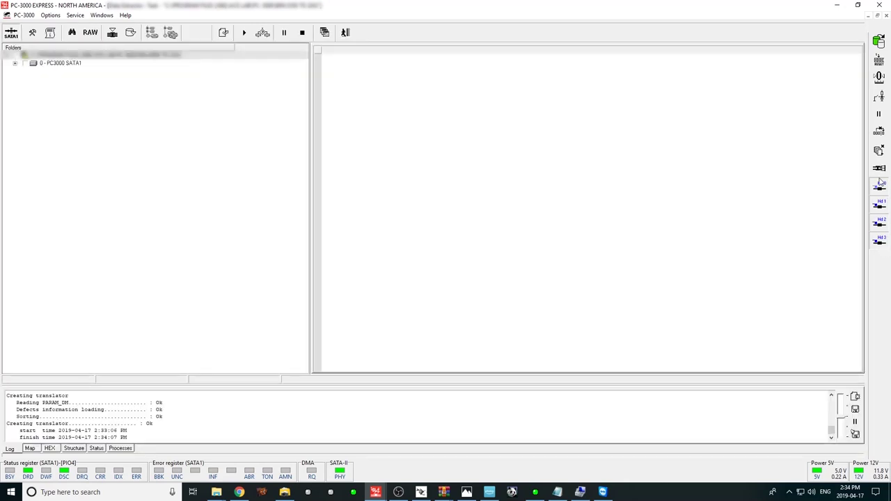
- Expand the drive's second partition and open the MFT map of its NTFS volume
left_click(57, 64)
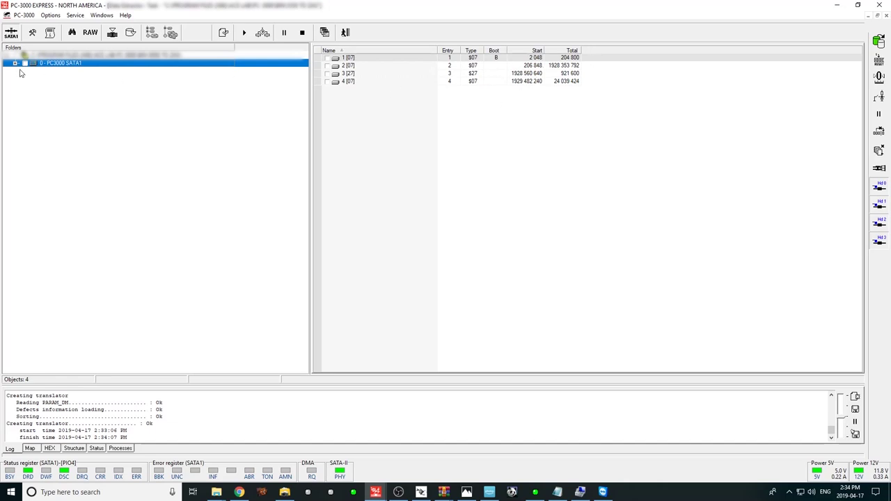
left_click(15, 64)
left_click(23, 79)
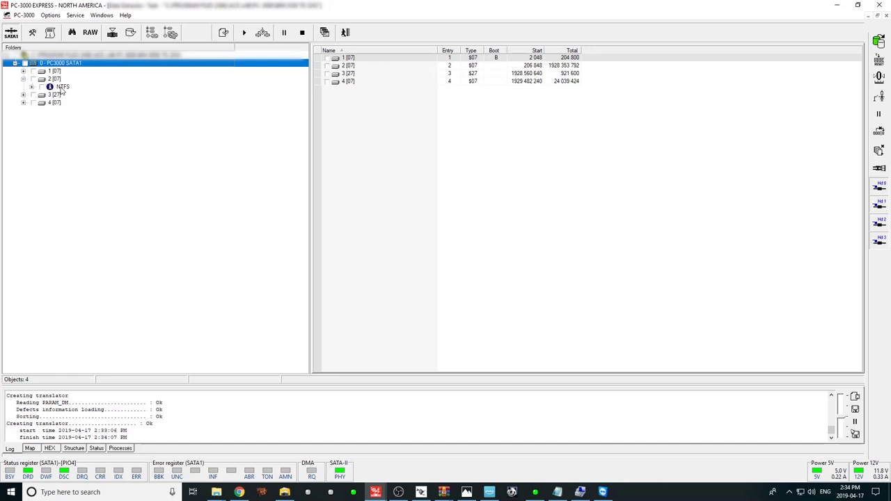
left_click(61, 87)
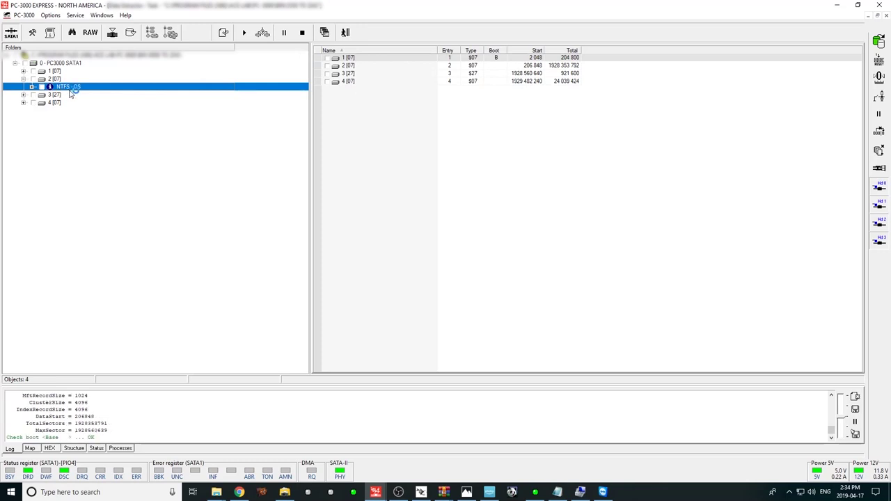
right_click(72, 91)
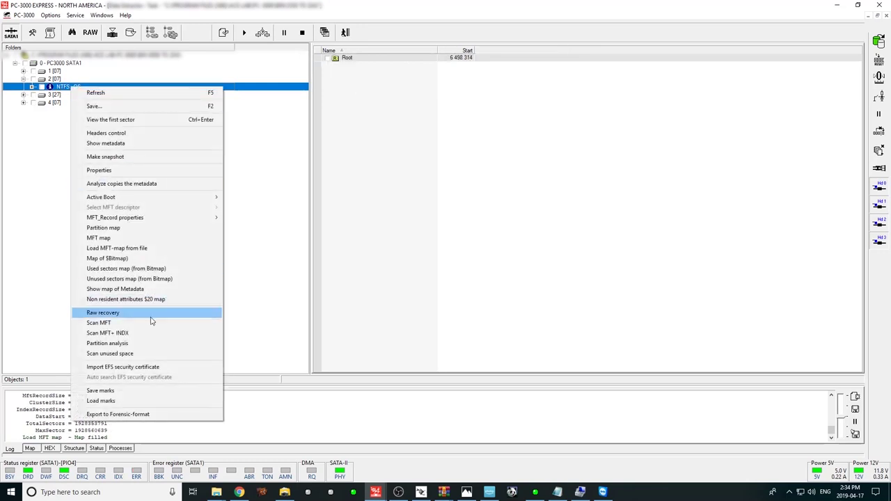
left_click(154, 242)
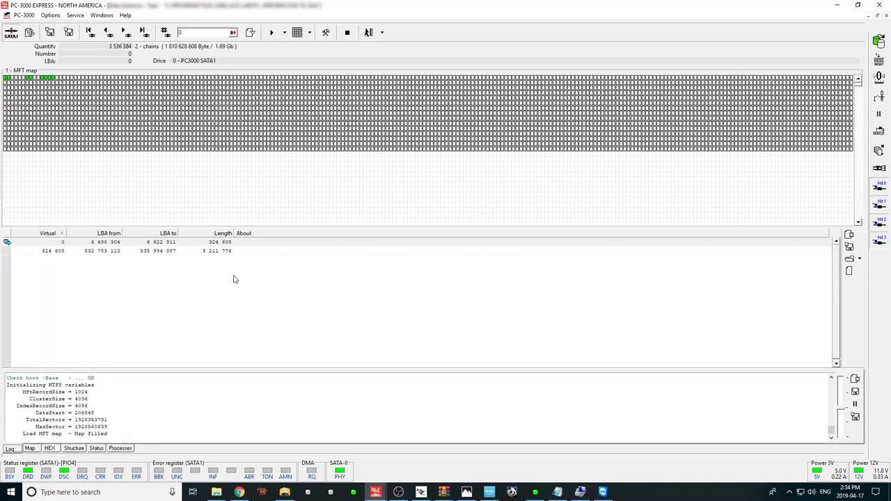
- Copy the data of both chains in the MFT map, then return to the folder tree
left_click(237, 243)
left_click(240, 250, "shift")
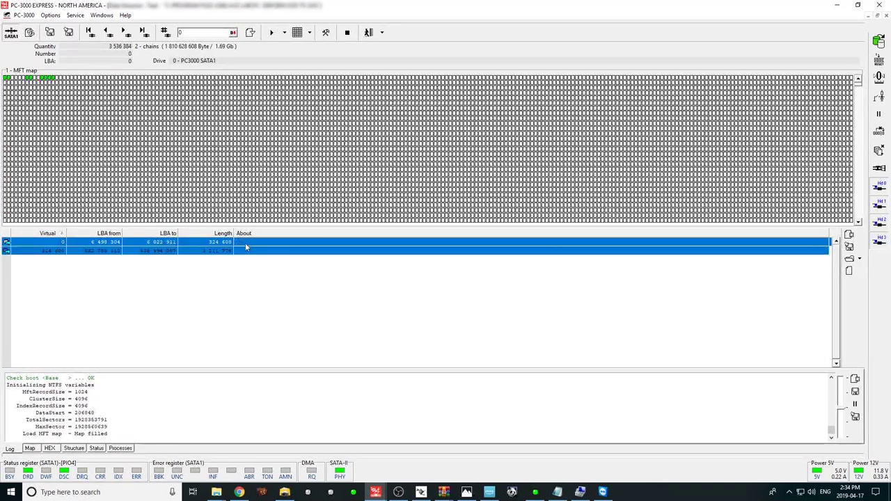
right_click(245, 243)
left_click(292, 339)
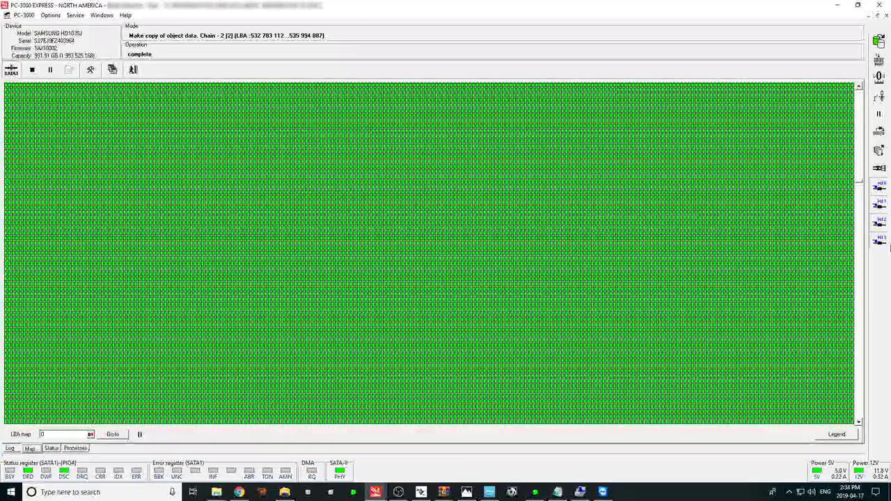
left_click(133, 70)
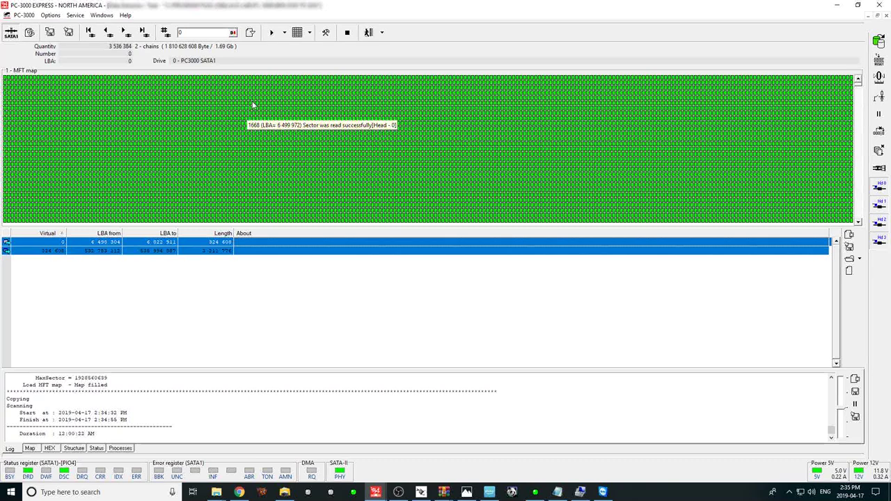
left_click(368, 32)
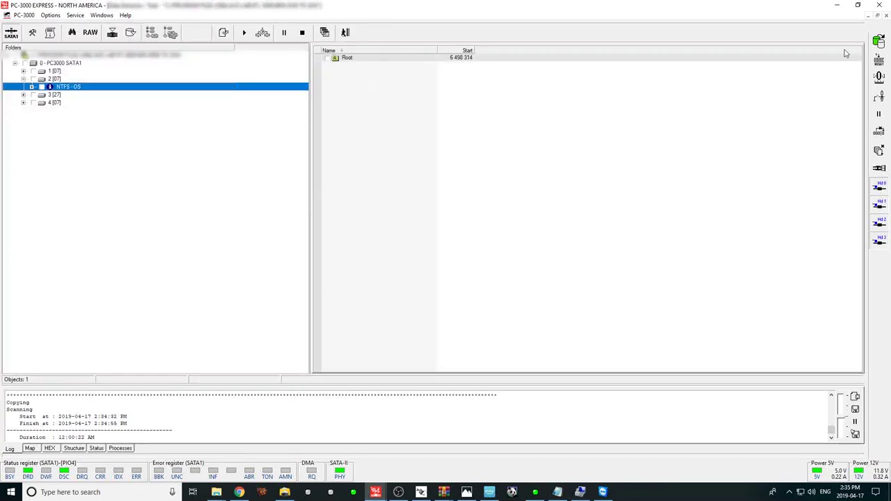
- Power off the drive and run Scan MFT on the NTFS - OS volume in the background
left_click(879, 42)
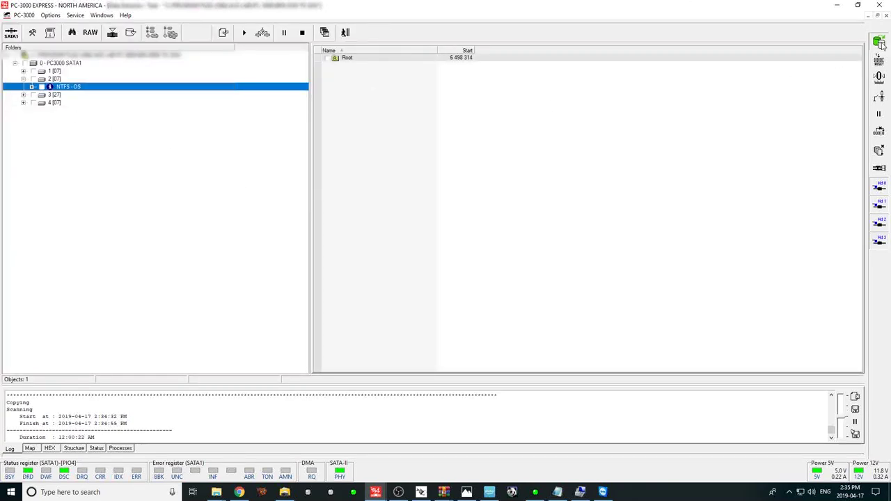
right_click(92, 91)
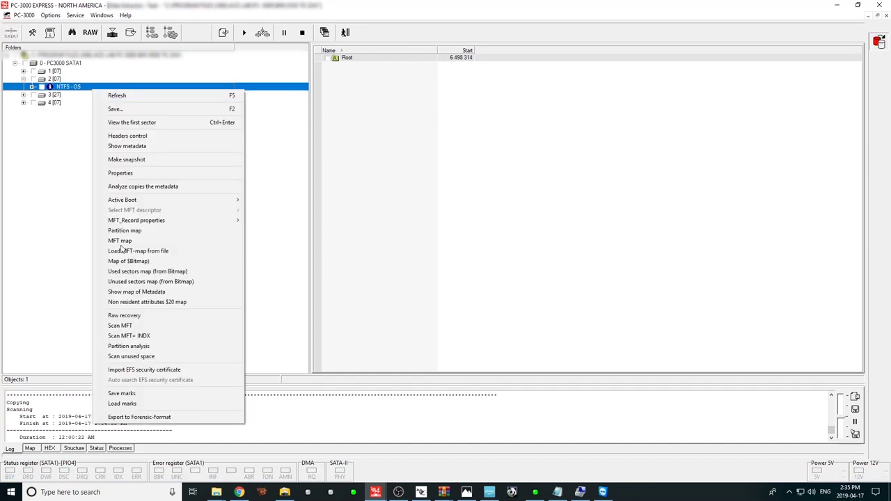
left_click(141, 324)
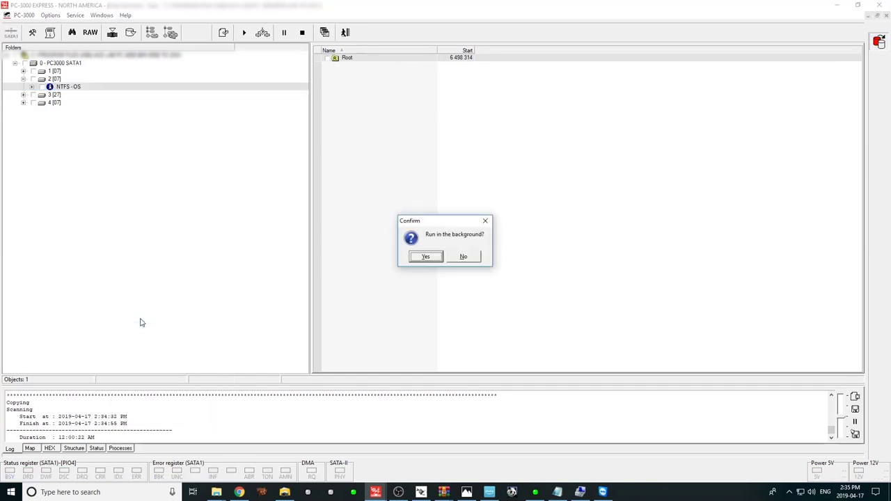
left_click(432, 257)
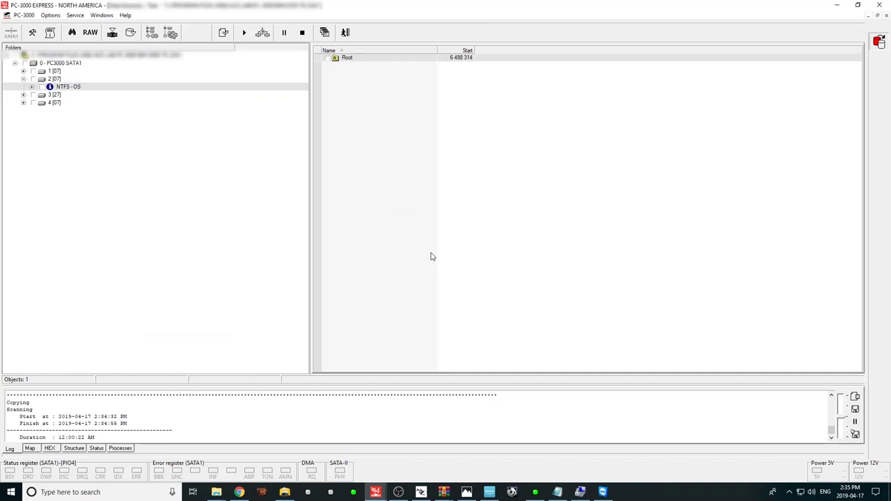